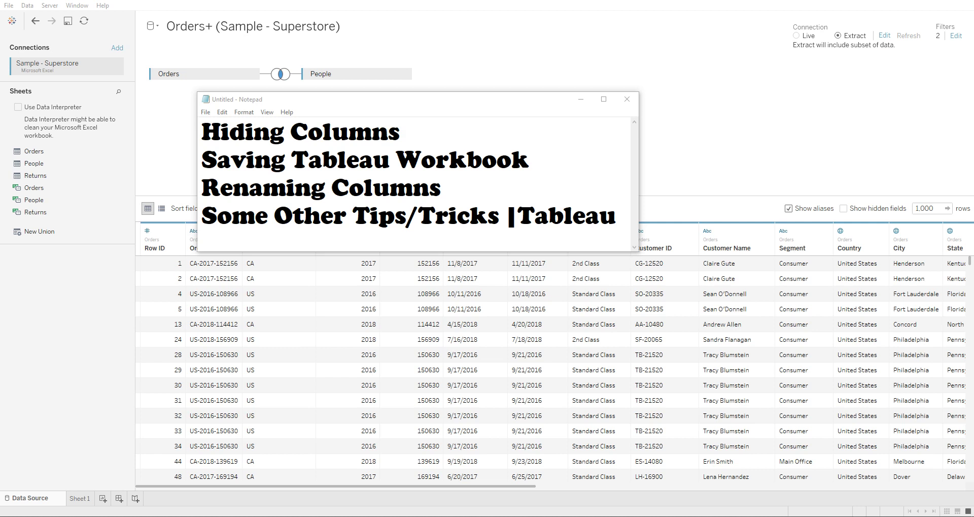
Switch from Notepad to Tableau and hide the Postal Code column in the Orders+ data source
{"action": "key", "text": "alt+Tab"}
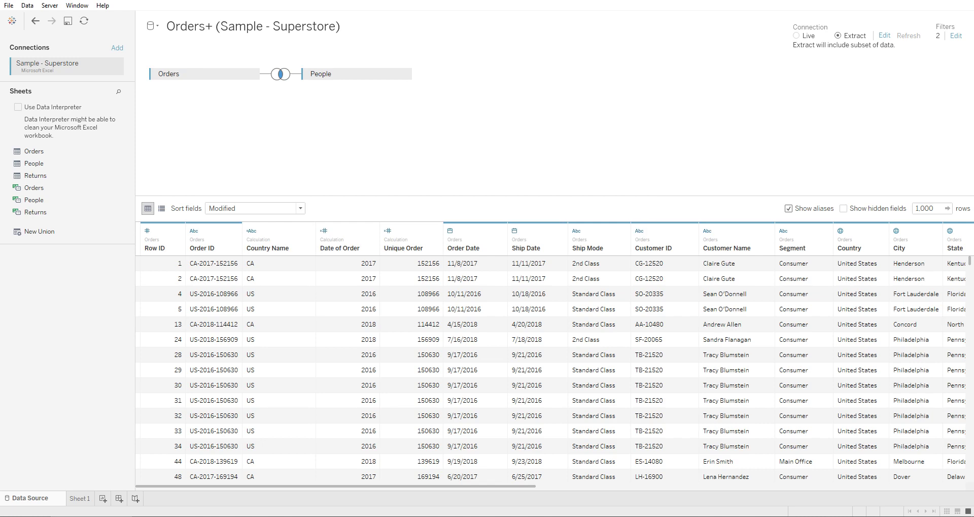
{"action": "left_click_drag", "start_coordinate": [335, 486], "coordinate": [766, 486]}
{"action": "scroll", "coordinate": [554, 355], "scroll_direction": "left", "scroll_amount": 5}
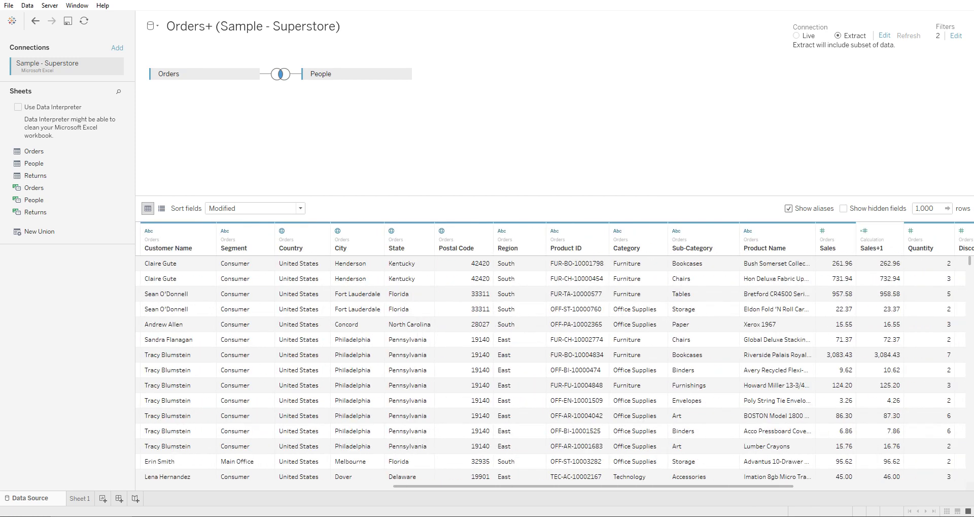
{"action": "right_click", "coordinate": [476, 233]}
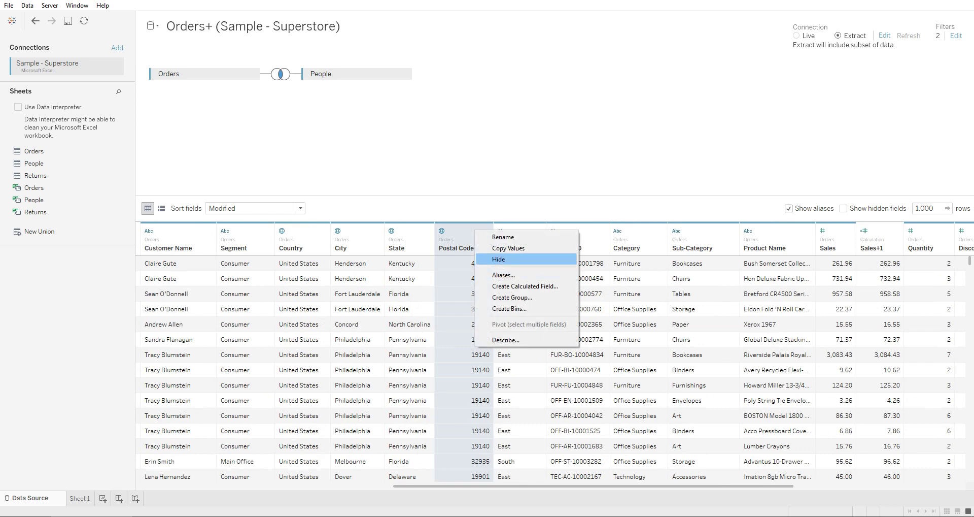
{"action": "left_click", "coordinate": [507, 260]}
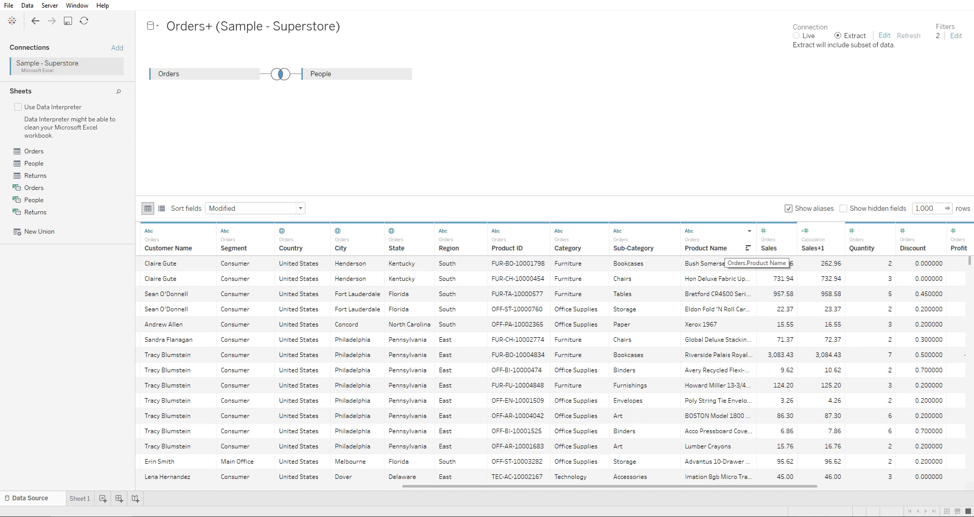
Hide all the columns from Row ID through Customer Name together in the data grid
{"action": "scroll", "coordinate": [554, 356], "scroll_direction": "left", "scroll_amount": 10}
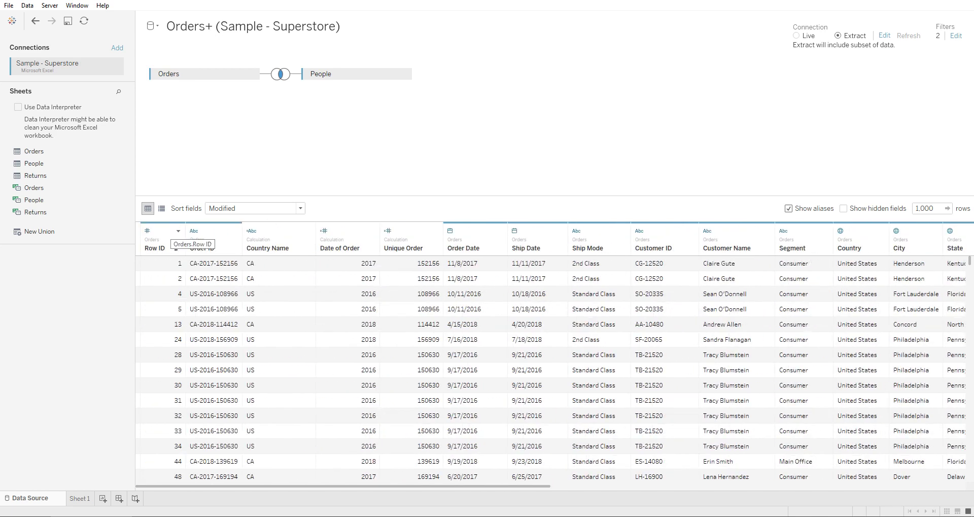
{"action": "left_click", "coordinate": [158, 243]}
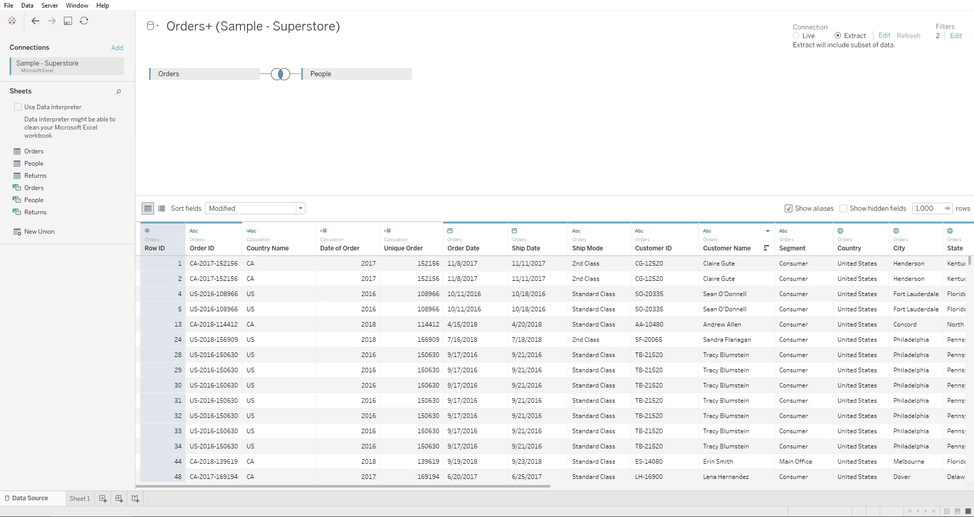
{"action": "left_click", "coordinate": [727, 247]}
{"action": "left_click", "coordinate": [163, 238]}
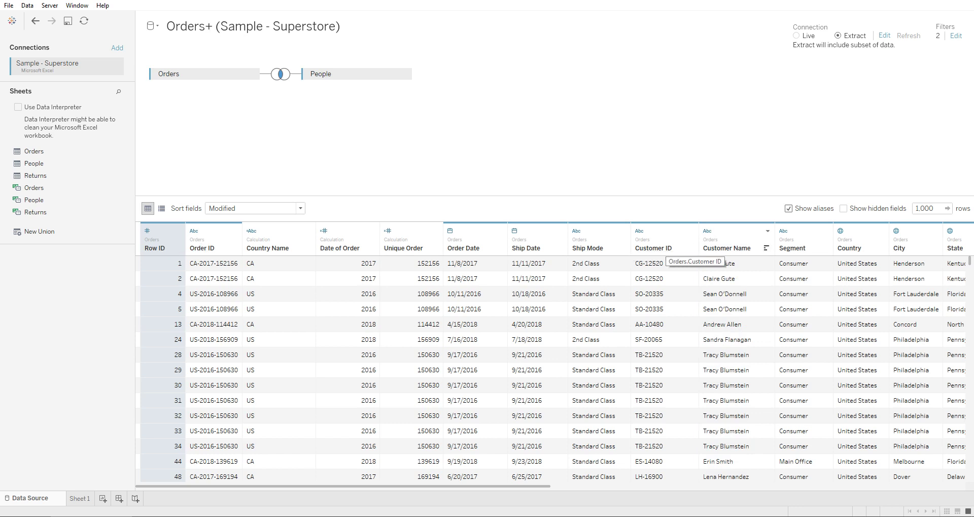
{"action": "left_click", "coordinate": [727, 248], "text": "shift"}
{"action": "right_click", "coordinate": [750, 242]}
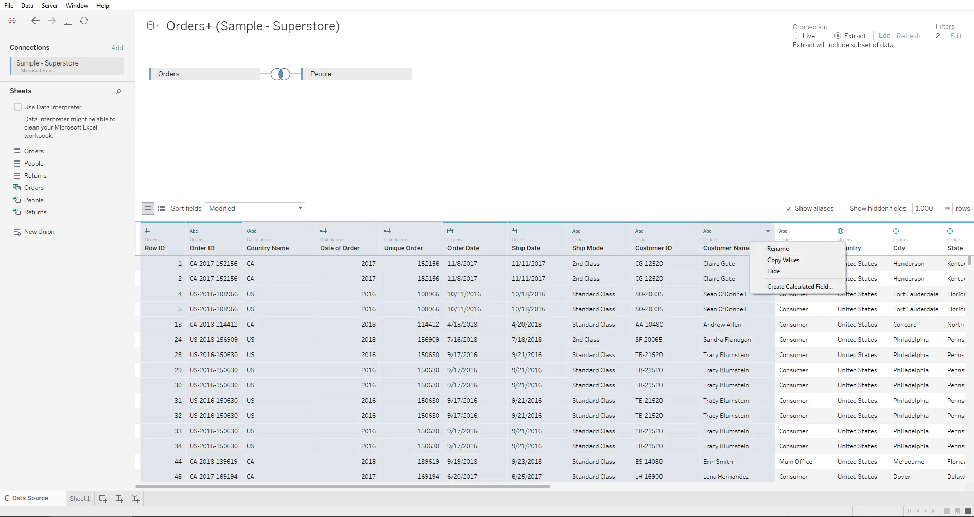
{"action": "left_click", "coordinate": [774, 270]}
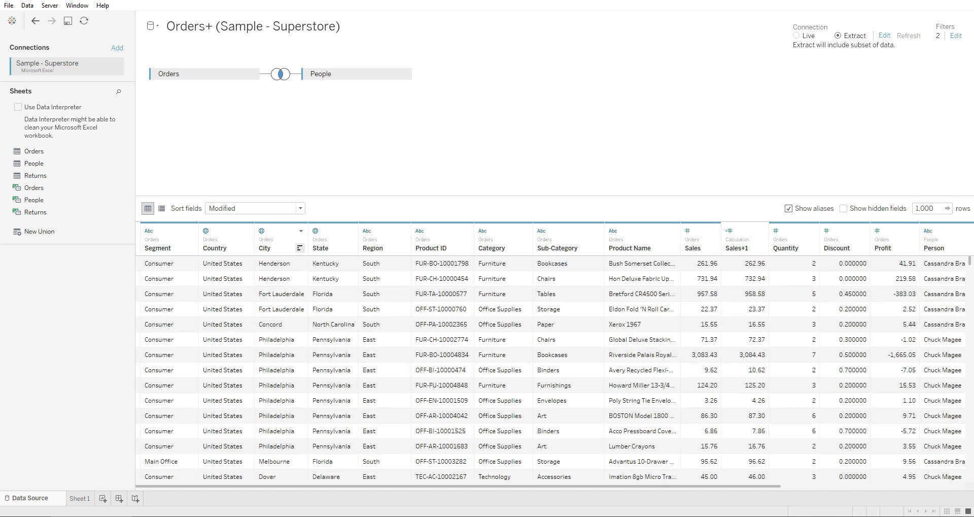
Check which fields are listed on Sheet 1 and return to the data source
{"action": "left_click", "coordinate": [189, 247]}
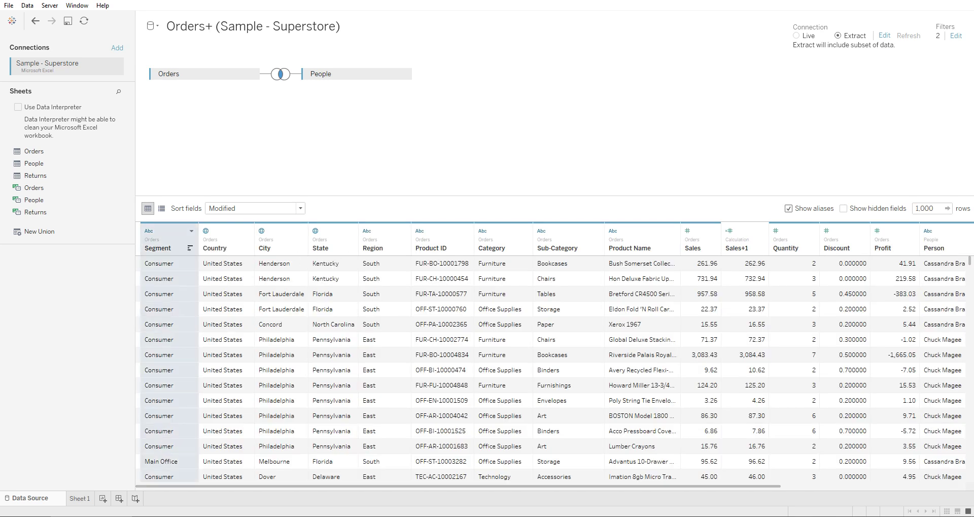
{"action": "left_click", "coordinate": [79, 498]}
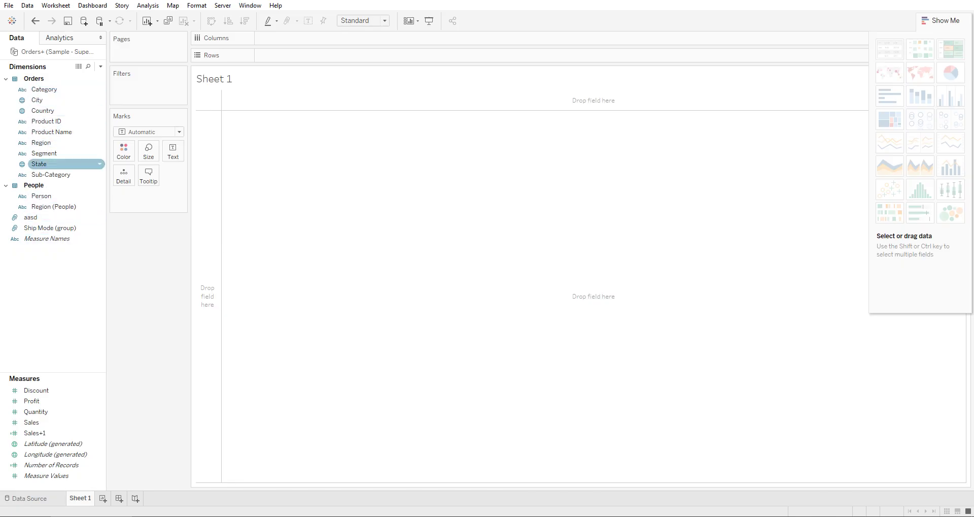
{"action": "left_click", "coordinate": [29, 498]}
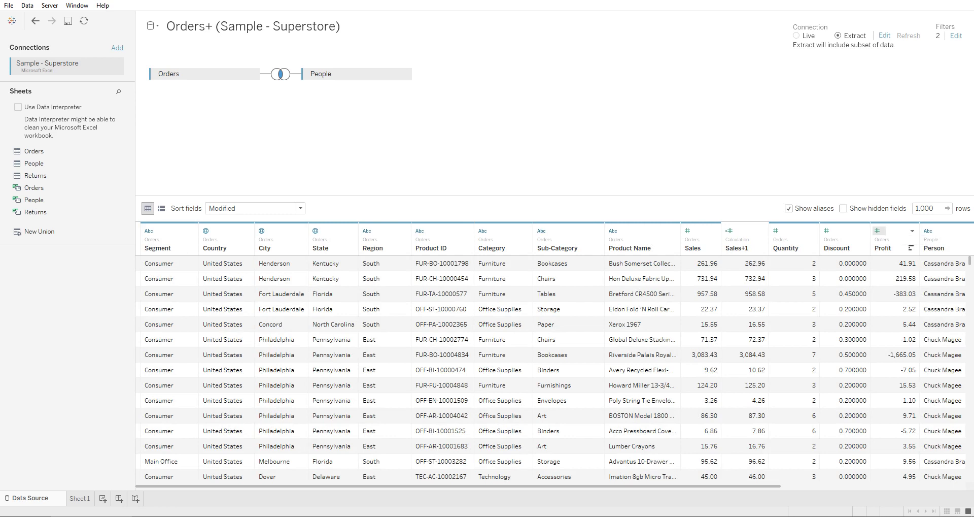
Display the hidden fields in the data grid and unhide the Ship Mode column
{"action": "left_click", "coordinate": [843, 208]}
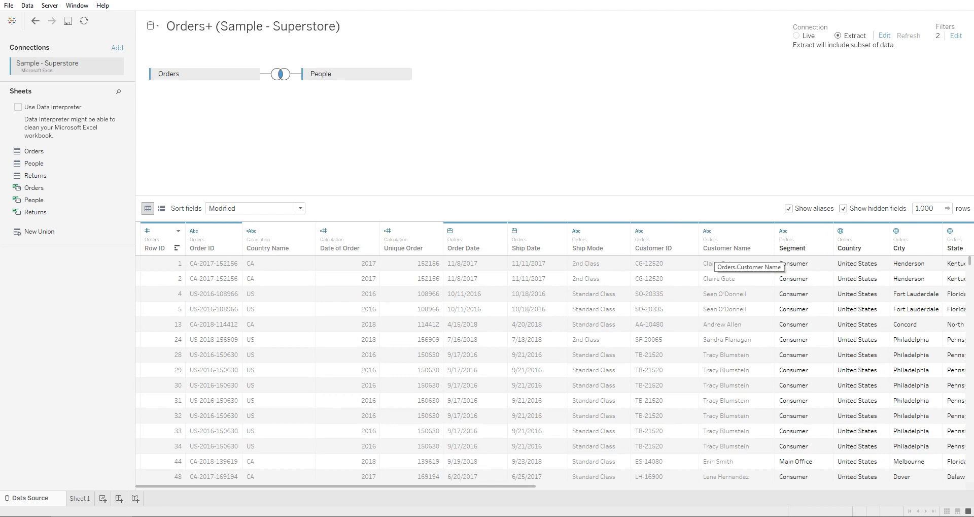
{"action": "left_click", "coordinate": [157, 242]}
{"action": "left_click", "coordinate": [731, 245], "text": "shift"}
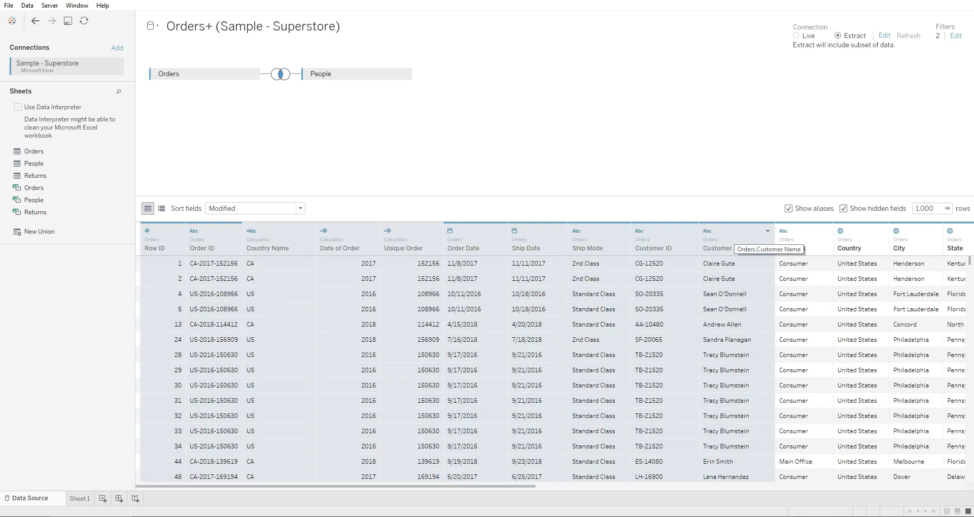
{"action": "left_click", "coordinate": [731, 242]}
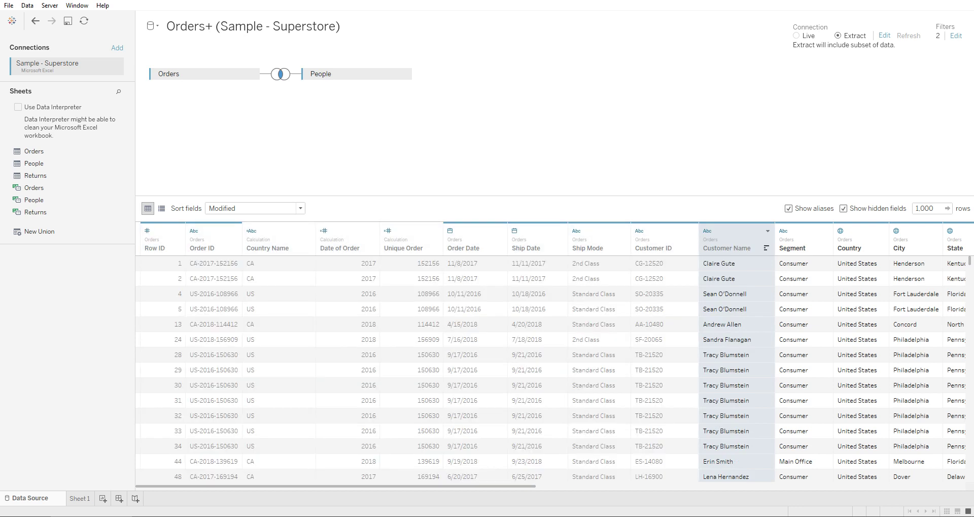
{"action": "right_click", "coordinate": [603, 237]}
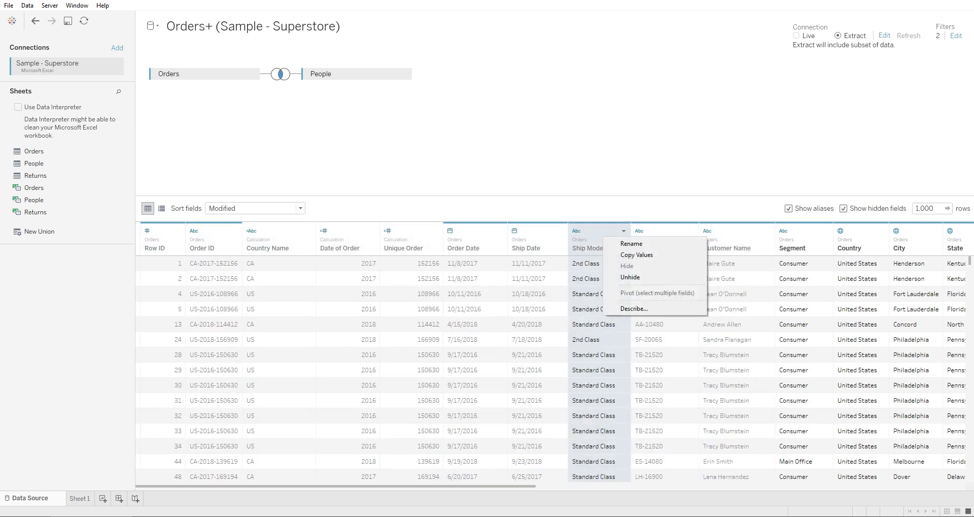
{"action": "left_click", "coordinate": [631, 277]}
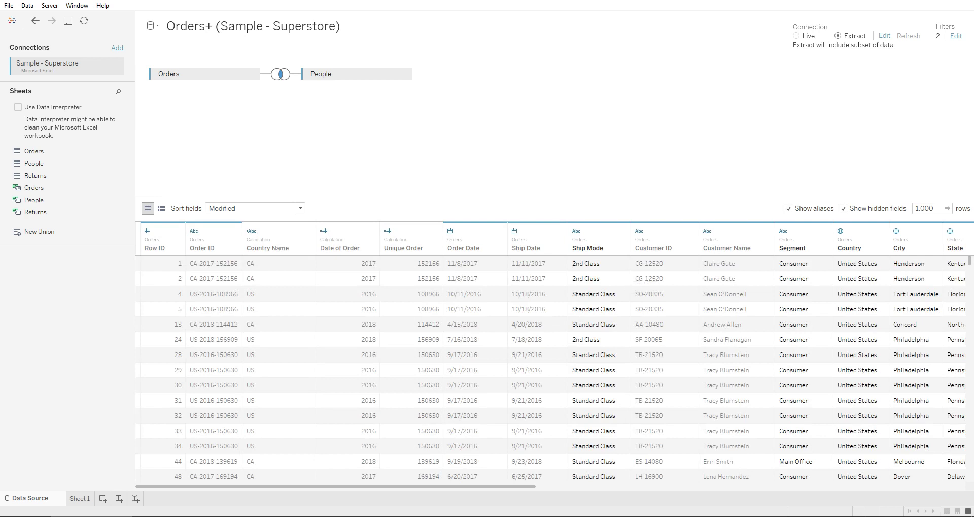
Look for the Ship Mode field among the Orders dimensions on Sheet 1
{"action": "left_click", "coordinate": [80, 498]}
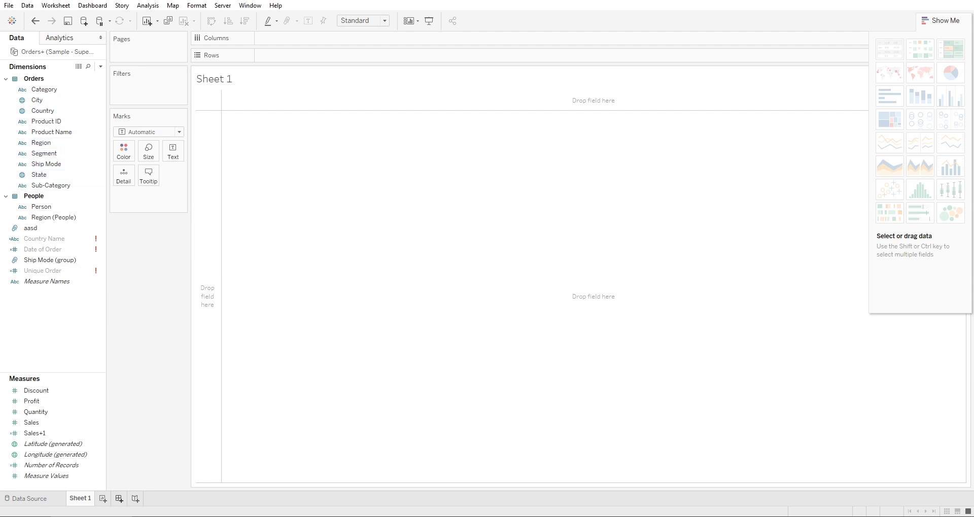
{"action": "left_click", "coordinate": [59, 260]}
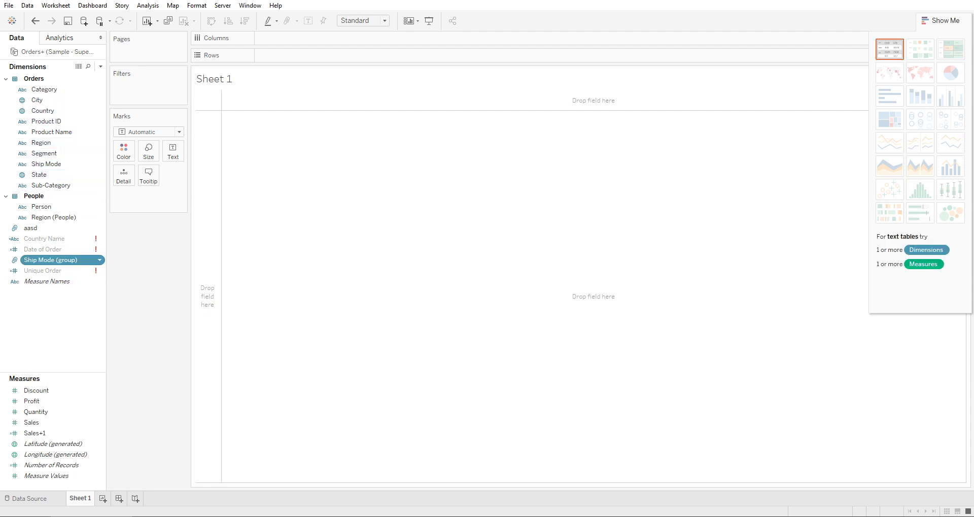
{"action": "left_click", "coordinate": [60, 163]}
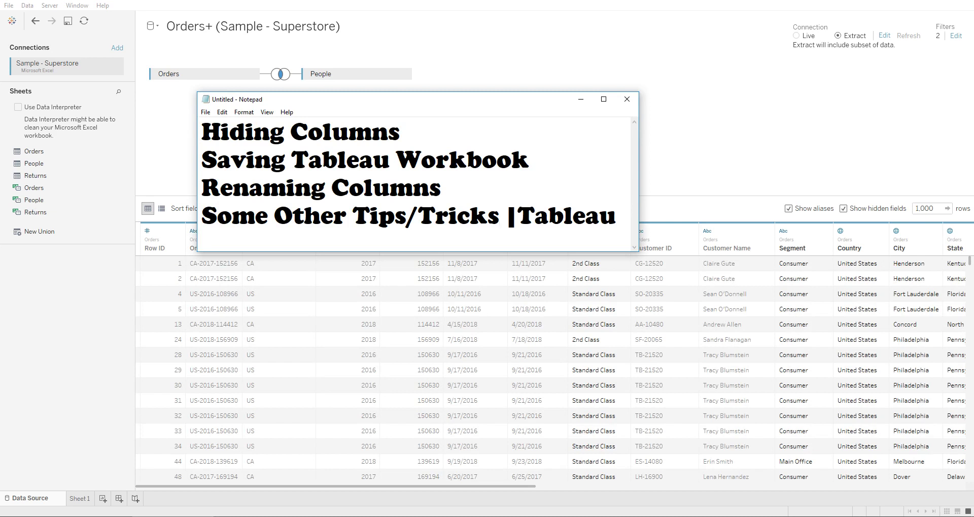
Start saving the Tableau workbook and enter PassingBI Tableau Course as its file name
{"action": "left_click_drag", "start_coordinate": [202, 160], "coordinate": [529, 160]}
{"action": "key", "text": "alt+Tab"}
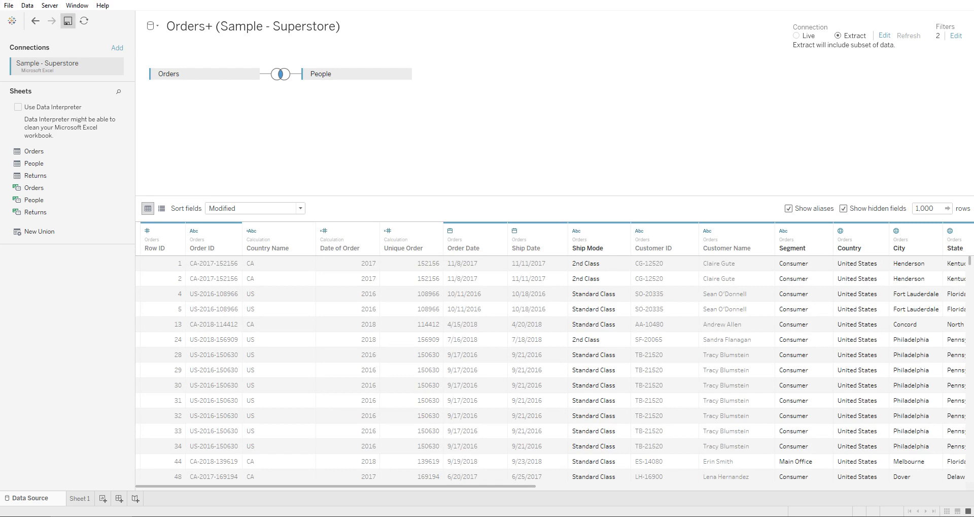
{"action": "left_click", "coordinate": [67, 20]}
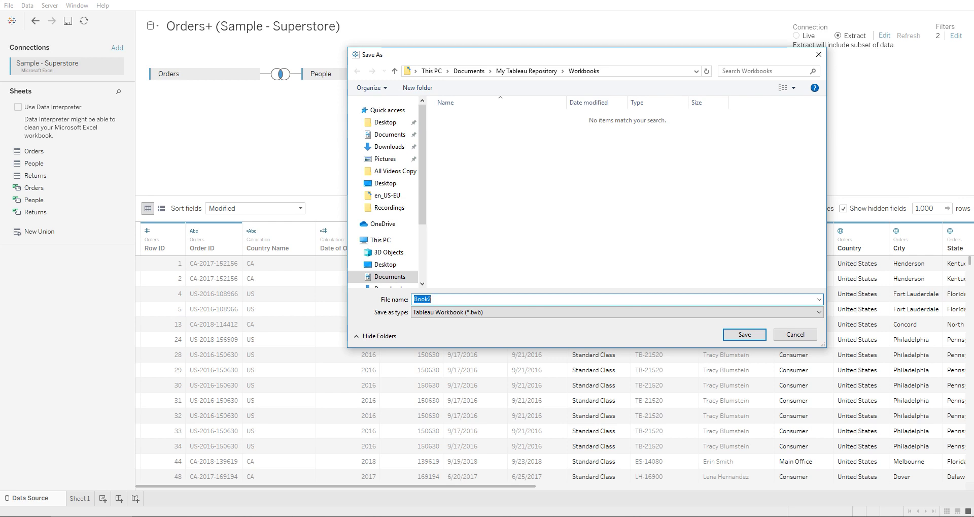
{"action": "type", "text": "PassinGBI"}
{"action": "key", "text": "BackSpace"}
{"action": "key", "text": "BackSpace"}
{"action": "key", "text": "BackSpace"}
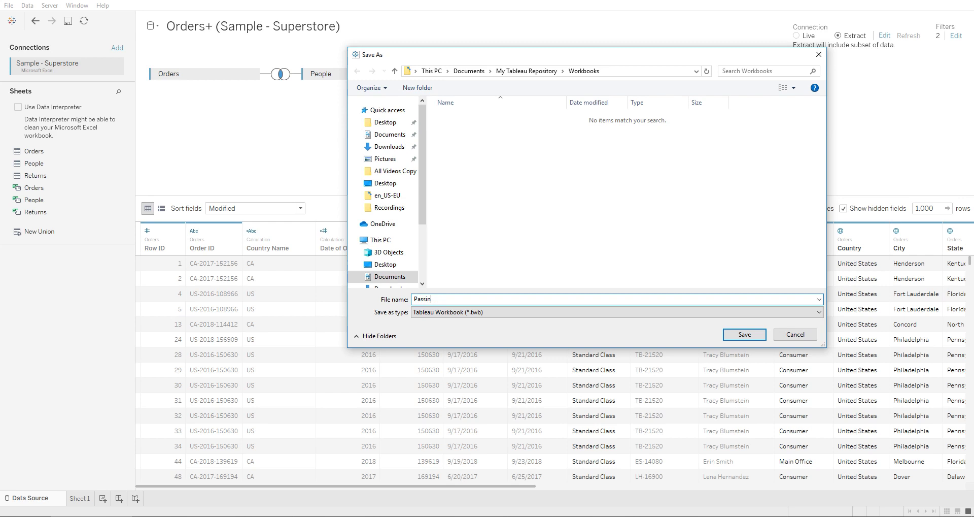
{"action": "type", "text": "gBI Tableau Course"}
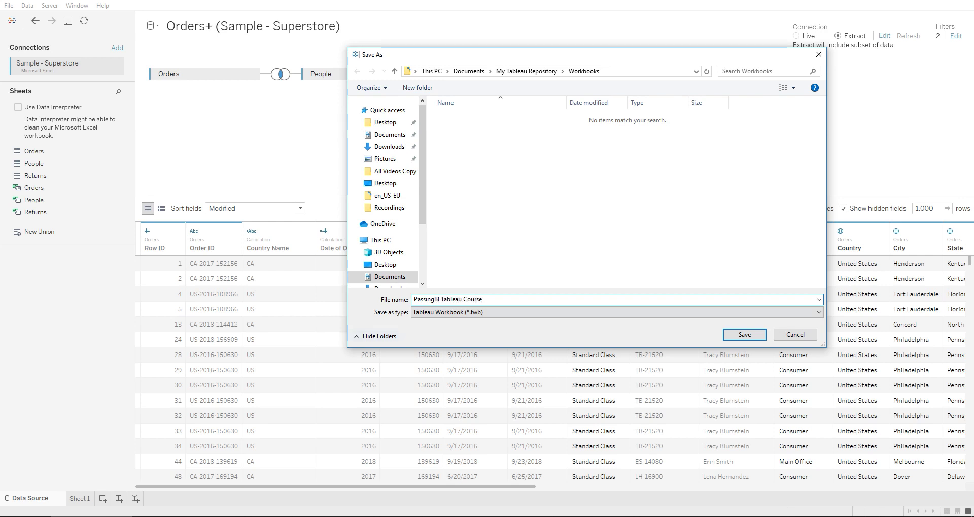
Compare the available save formats and set the file type to Tableau Packaged Workbook (*.twbx)
{"action": "key", "text": "Tab"}
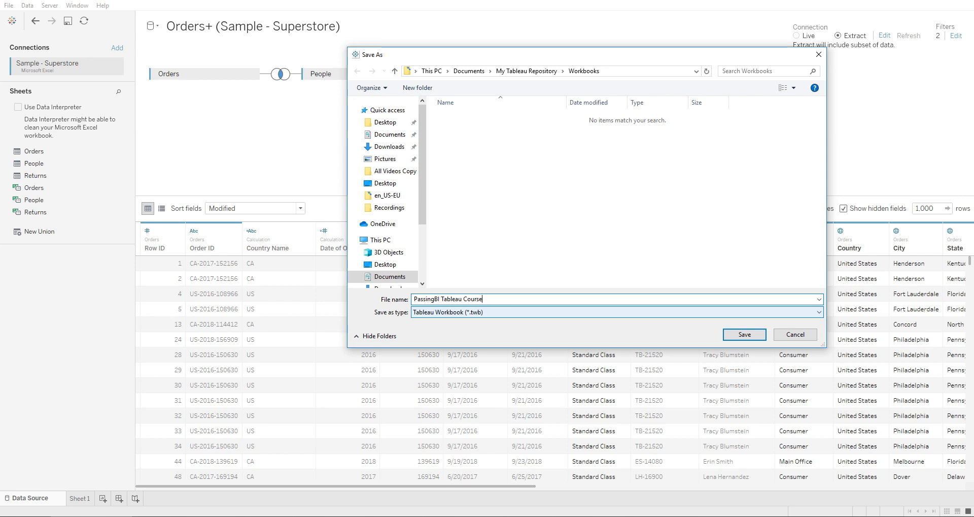
{"action": "left_click", "coordinate": [483, 299]}
{"action": "left_click", "coordinate": [617, 312]}
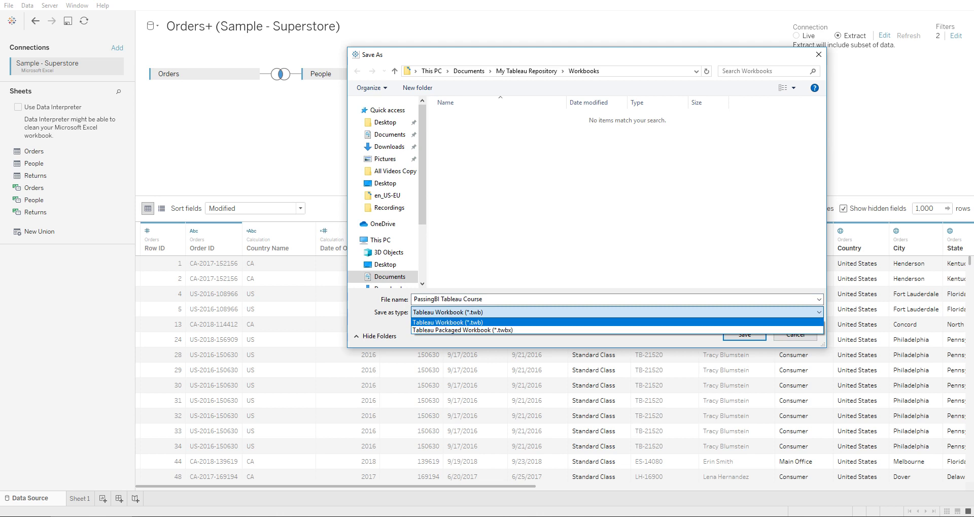
{"action": "key", "text": "Down"}
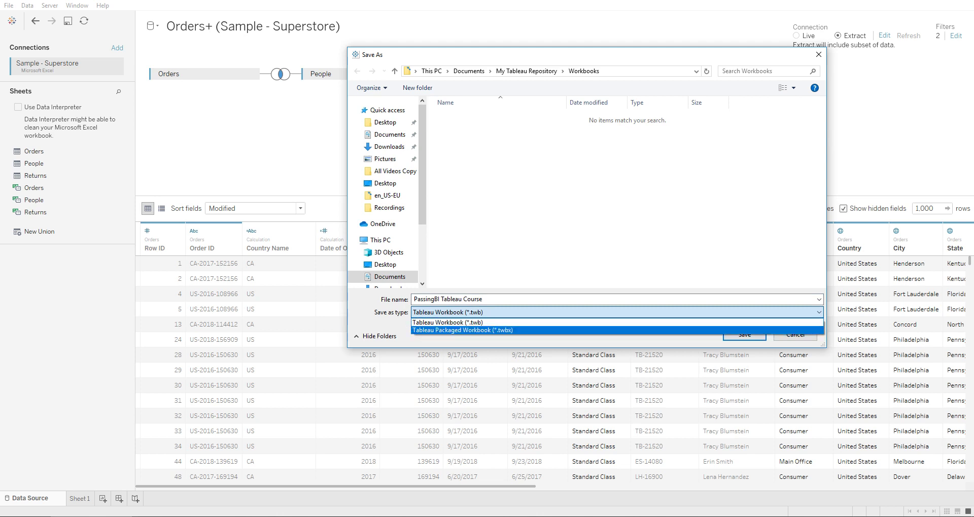
{"action": "key", "text": "Up"}
{"action": "key", "text": "Down"}
{"action": "key", "text": "Return"}
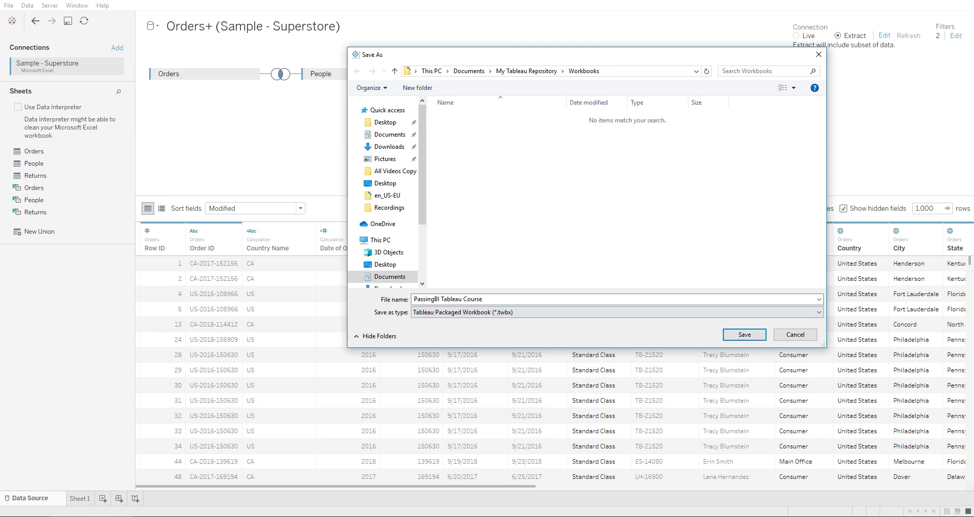
{"action": "key", "text": "alt+Down"}
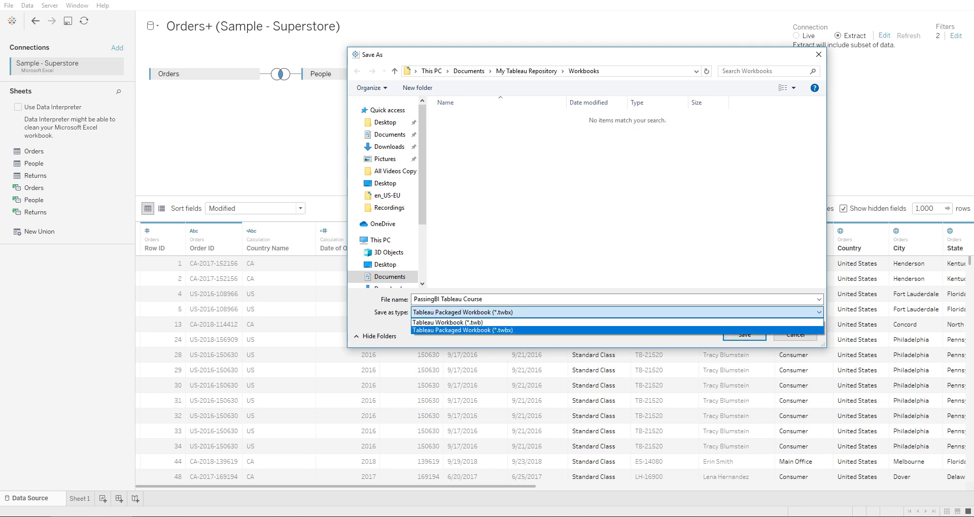
{"action": "key", "text": "Up"}
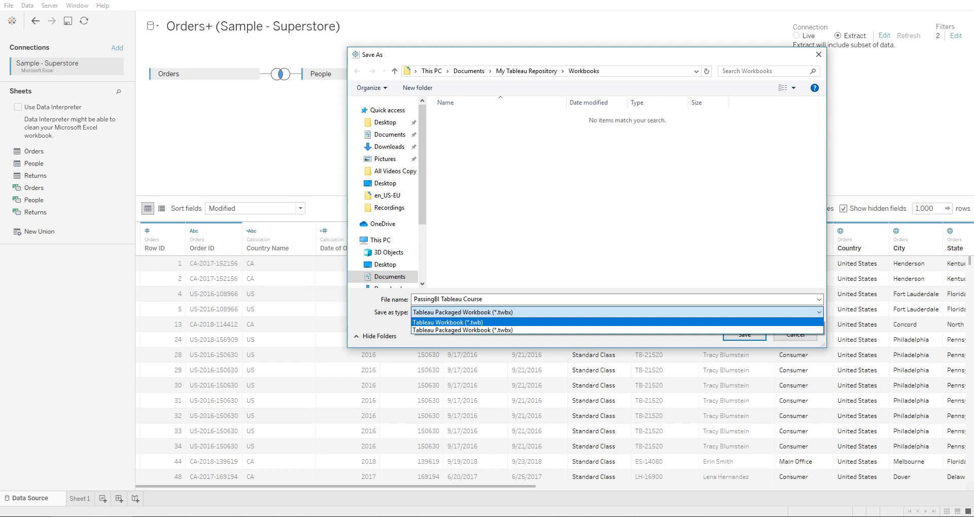
{"action": "key", "text": "Down"}
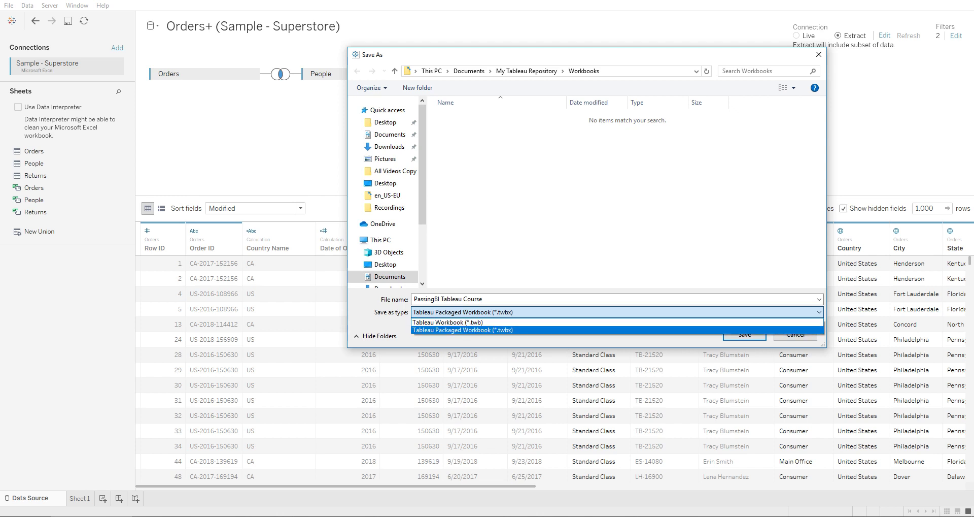
{"action": "key", "text": "Return"}
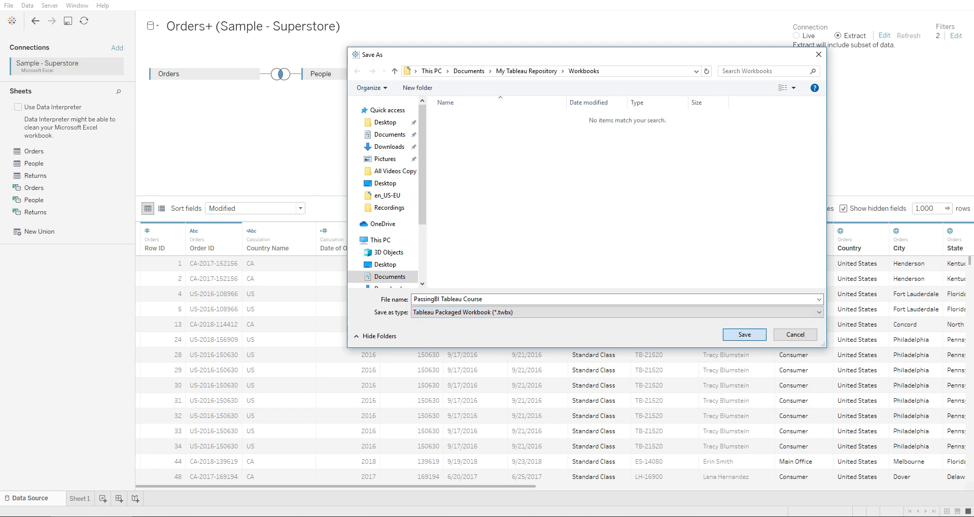
Save the packaged workbook, creating the pending extract, and switch the data source connection to Live
{"action": "left_click", "coordinate": [745, 334]}
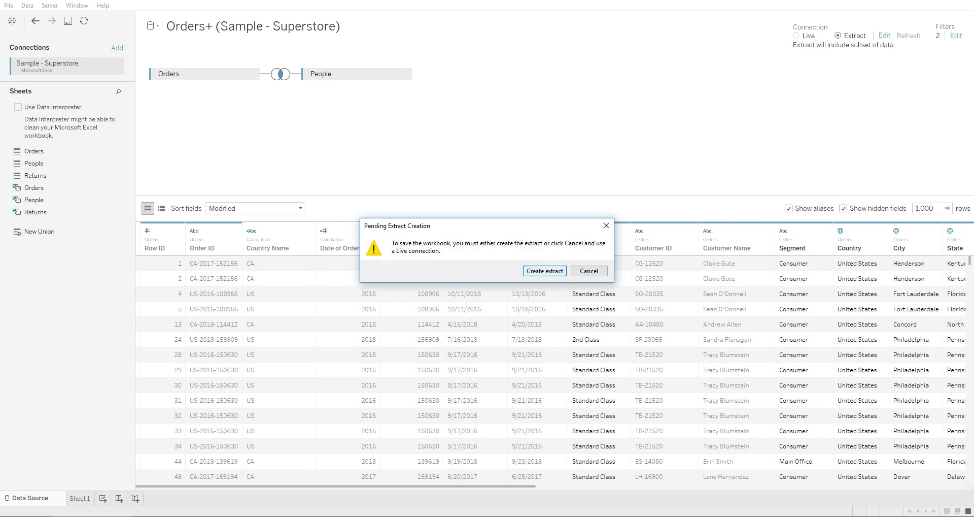
{"action": "left_click", "coordinate": [545, 271]}
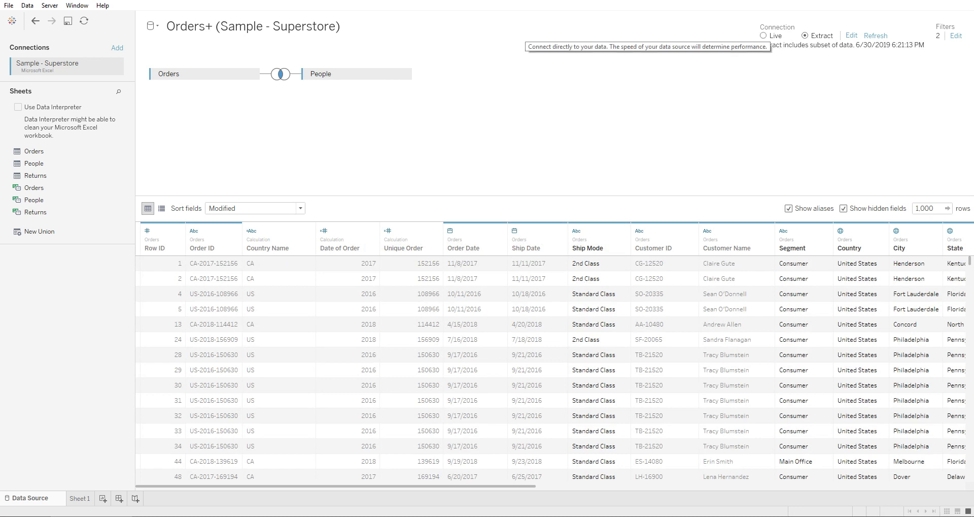
{"action": "left_click", "coordinate": [770, 36]}
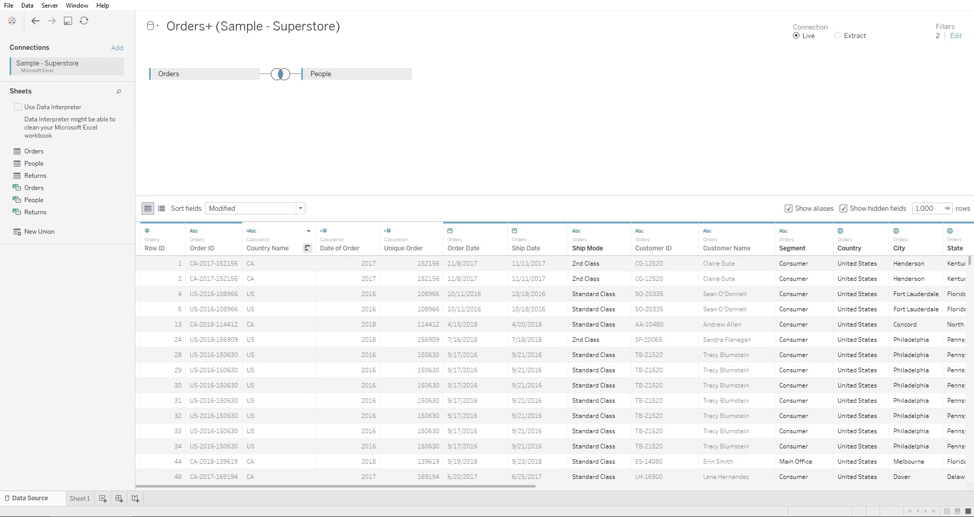
Compare the Live and Extract connection options, leave the data source on Extract, and refresh the extract
{"action": "left_click", "coordinate": [838, 36]}
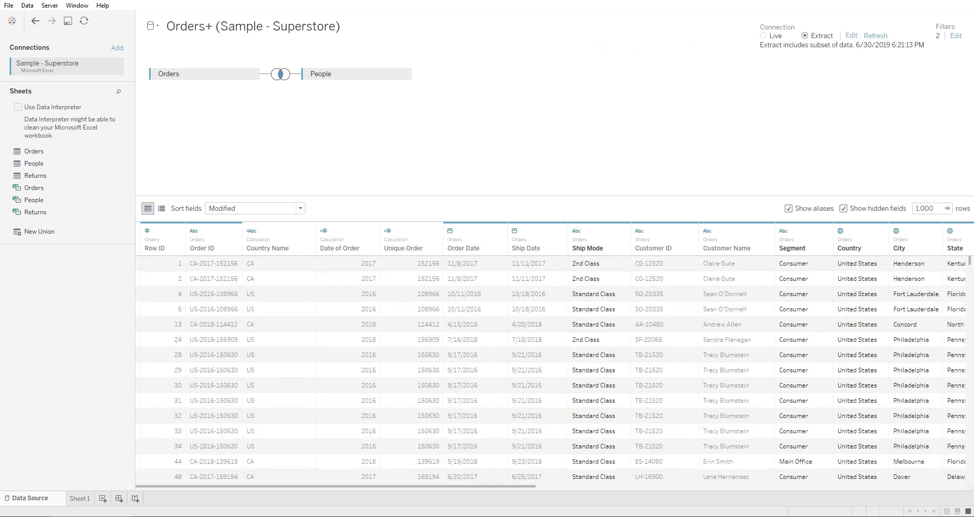
{"action": "left_click", "coordinate": [766, 36]}
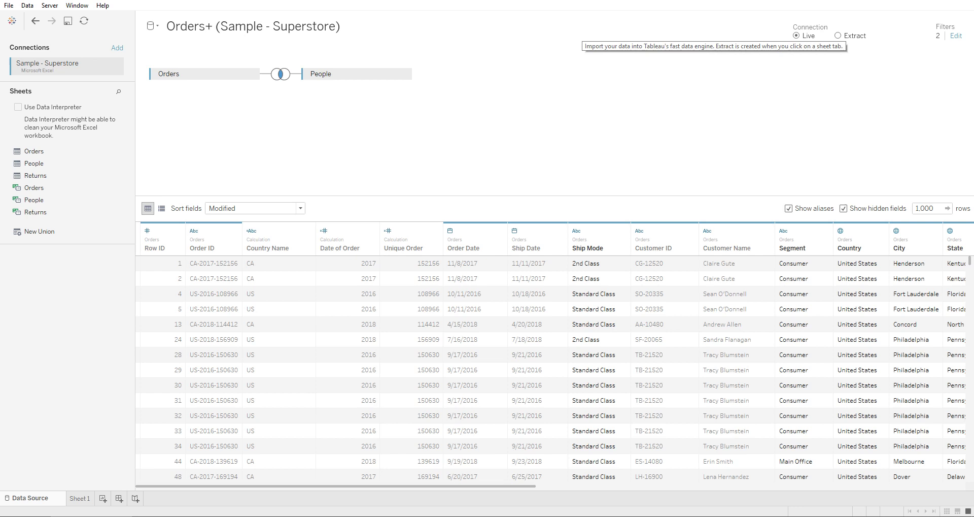
{"action": "left_click", "coordinate": [838, 36]}
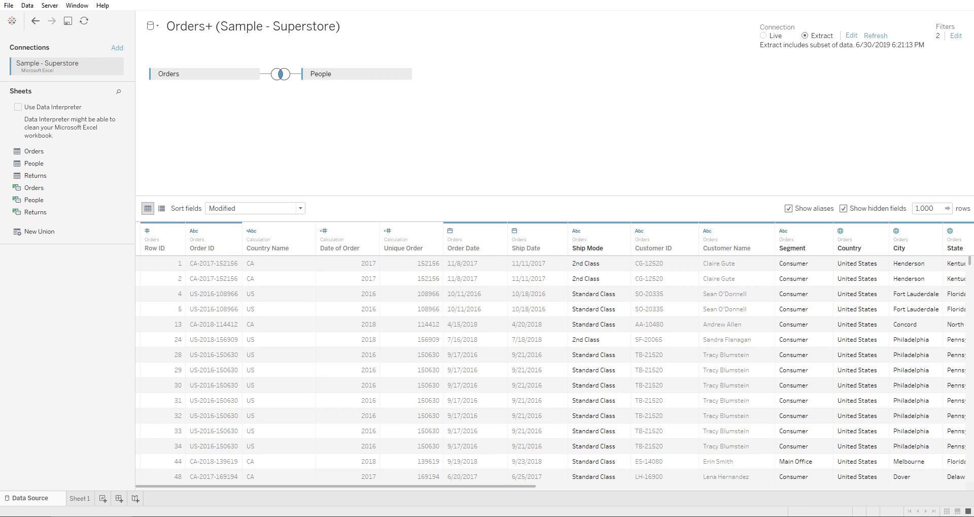
{"action": "scroll", "coordinate": [801, 430], "scroll_direction": "down", "scroll_amount": 14}
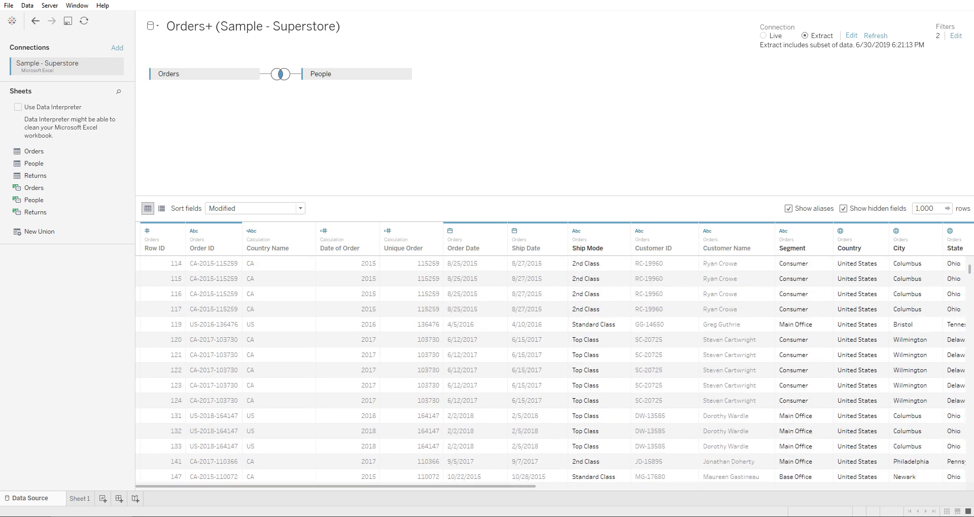
{"action": "scroll", "coordinate": [801, 430], "scroll_direction": "up", "scroll_amount": 6}
{"action": "scroll", "coordinate": [551, 369], "scroll_direction": "up", "scroll_amount": 10}
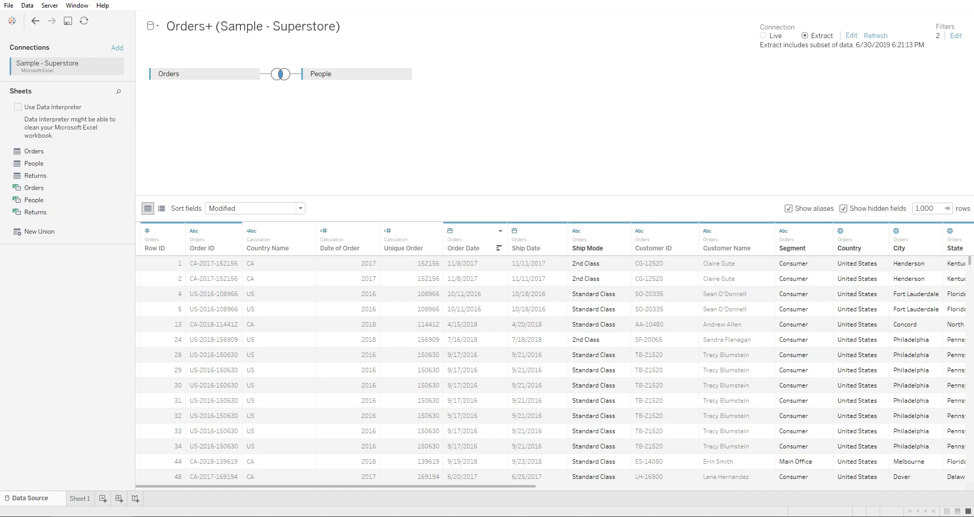
{"action": "left_click", "coordinate": [876, 36]}
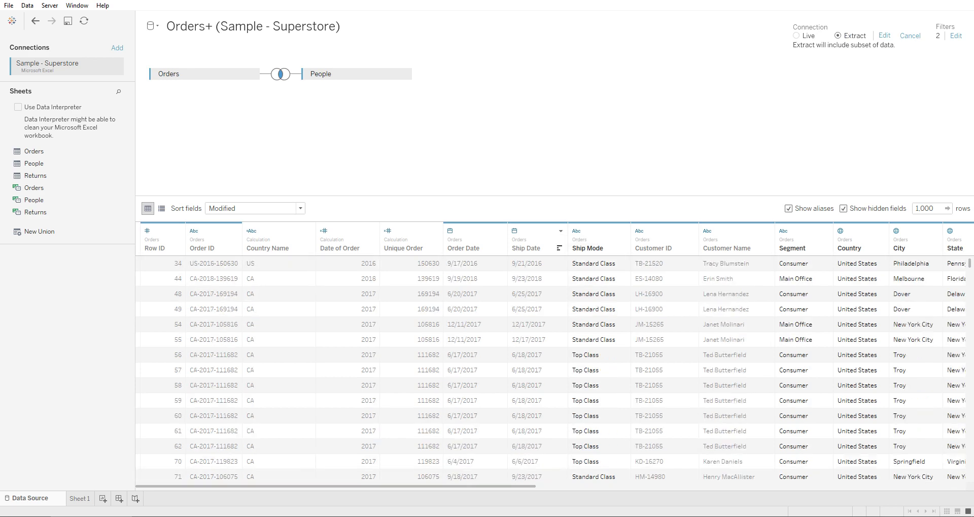
{"action": "scroll", "coordinate": [538, 369], "scroll_direction": "down", "scroll_amount": 10}
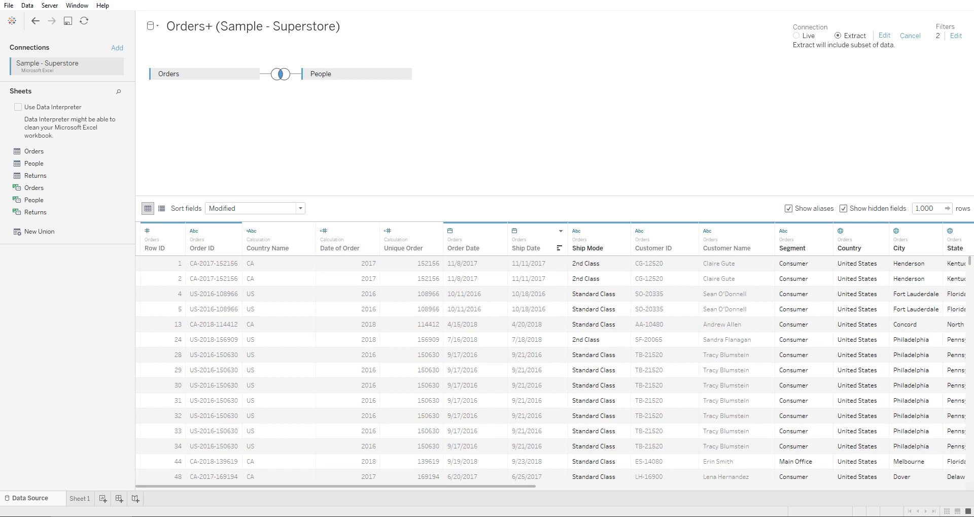
Switch to Notepad, highlight the Renaming Columns line in the topic list, and return to Tableau
{"action": "key", "text": "alt+Tab"}
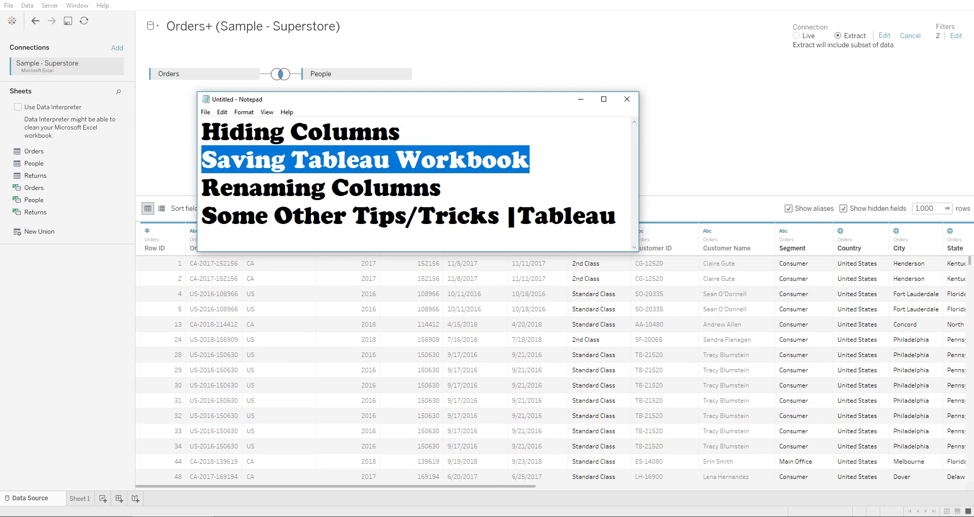
{"action": "left_click_drag", "start_coordinate": [443, 187], "coordinate": [390, 188]}
{"action": "key", "text": "shift+Home"}
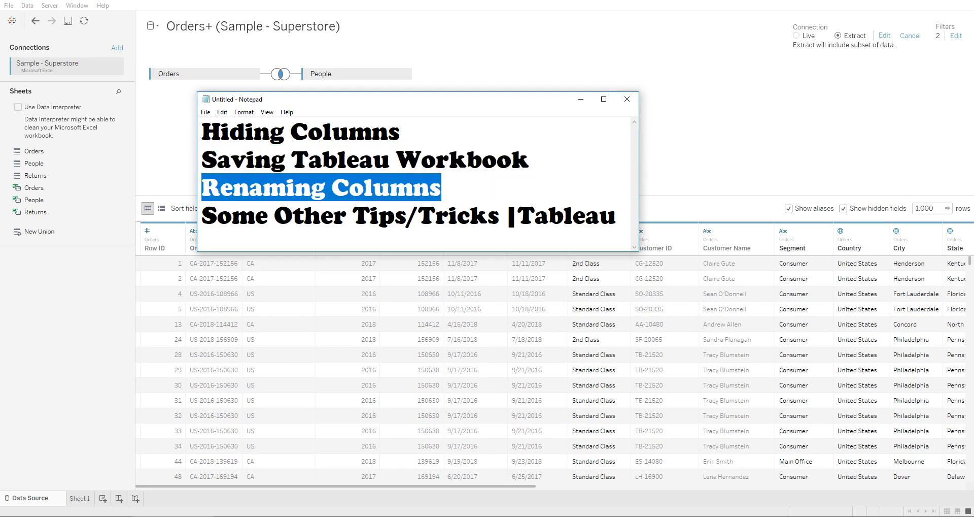
{"action": "key", "text": "alt+Tab"}
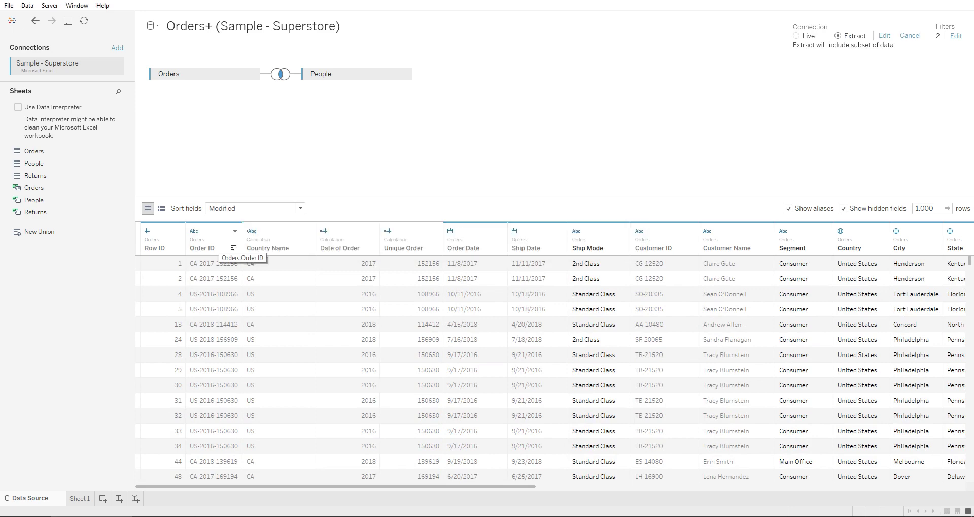
Rename the Sub-Category column of the Orders table to Save
{"action": "scroll", "coordinate": [235, 248], "scroll_direction": "right", "scroll_amount": 8}
{"action": "scroll", "coordinate": [555, 355], "scroll_direction": "right", "scroll_amount": 10}
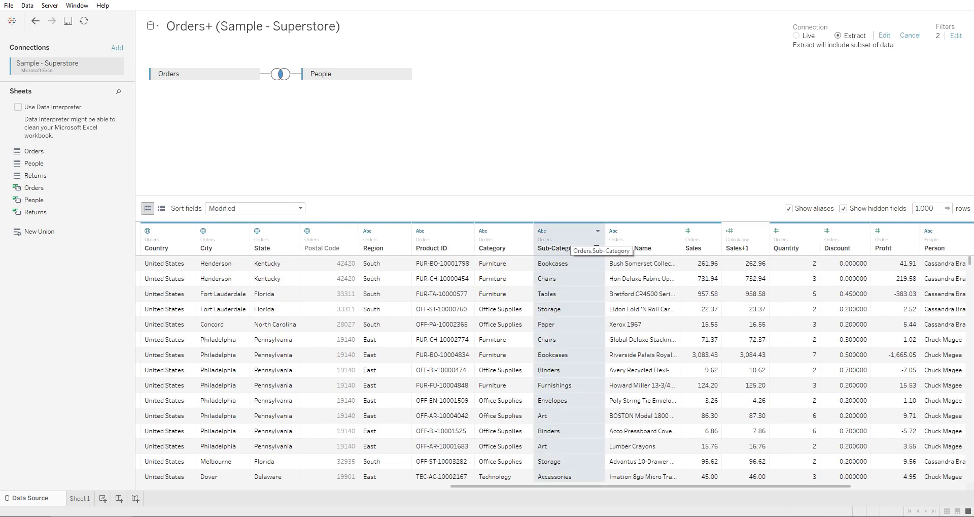
{"action": "double_click", "coordinate": [556, 248]}
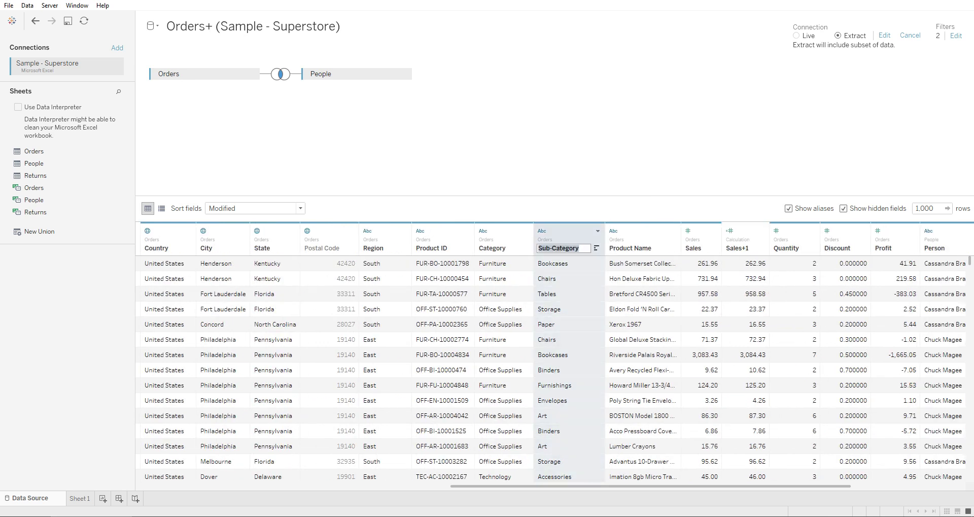
{"action": "type", "text": "A"}
{"action": "key", "text": "BackSpace"}
{"action": "type", "text": "Save"}
{"action": "key", "text": "Return"}
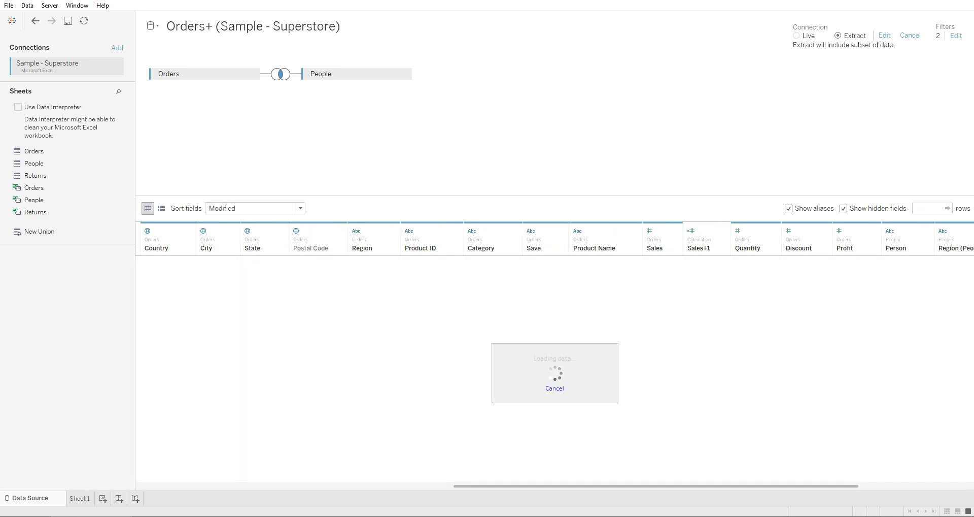
{"action": "double_click", "coordinate": [545, 248]}
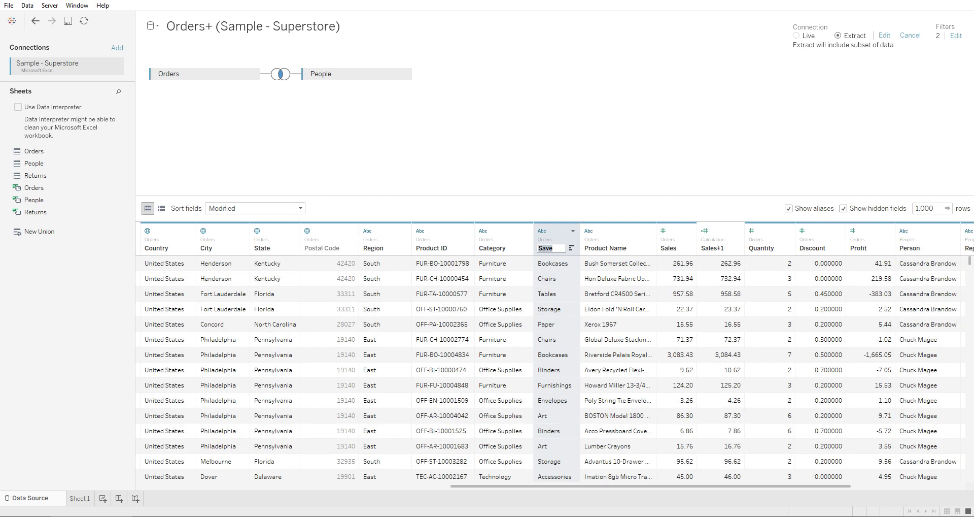
{"action": "type", "text": "C"}
{"action": "key", "text": "BackSpace"}
{"action": "key", "text": "Escape"}
Inspect the Save column's field description to identify the remote source column behind it
{"action": "left_click", "coordinate": [573, 231]}
{"action": "left_click", "coordinate": [563, 378]}
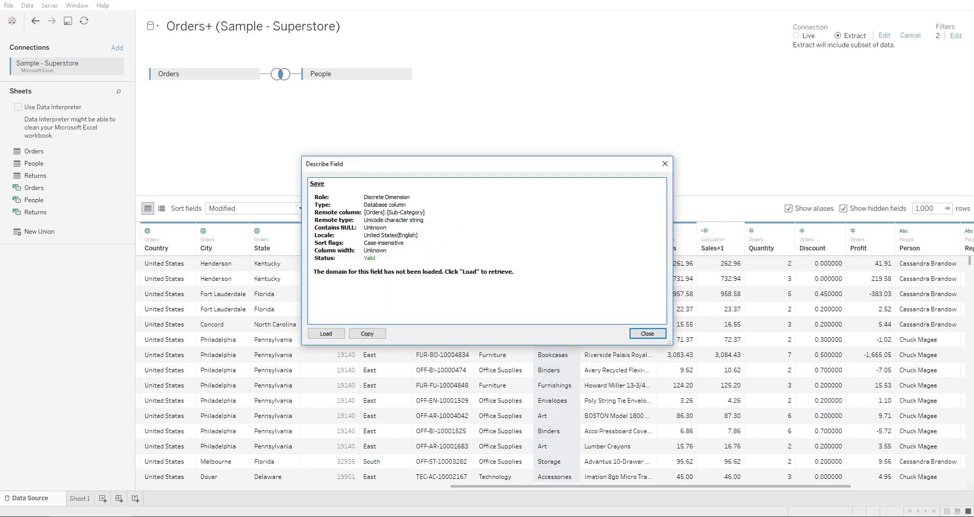
{"action": "left_click_drag", "start_coordinate": [356, 164], "coordinate": [650, 33]}
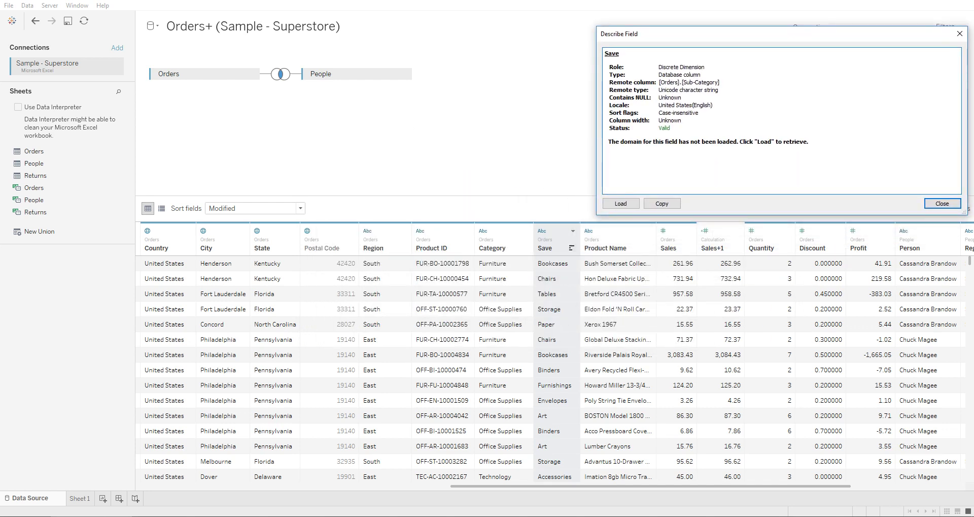
{"action": "left_click", "coordinate": [959, 34]}
{"action": "right_click", "coordinate": [552, 242]}
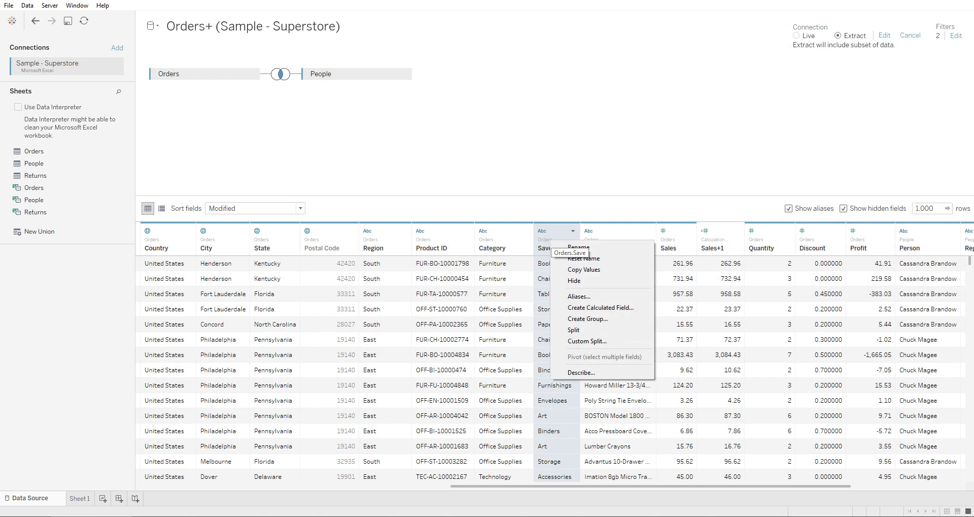
{"action": "key", "text": "Escape"}
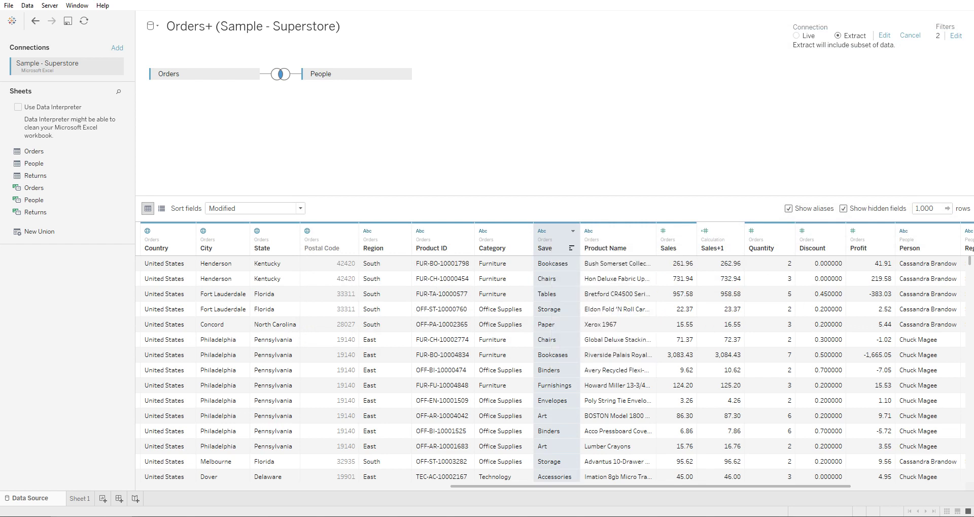
{"action": "right_click", "coordinate": [556, 237]}
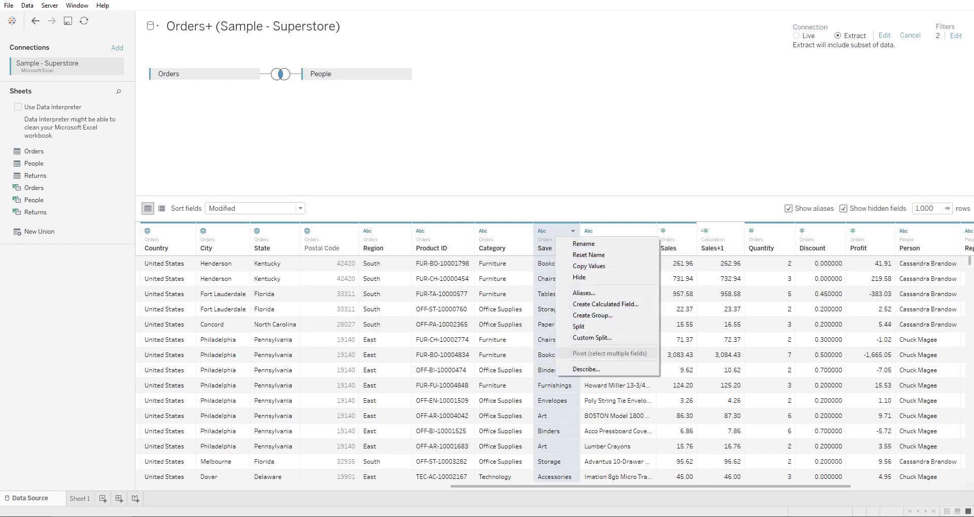
{"action": "key", "text": "Escape"}
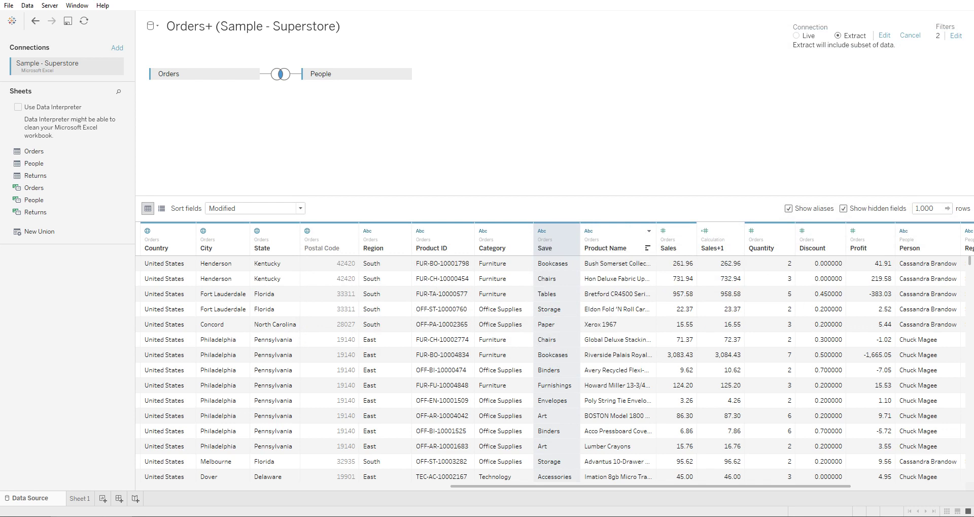
{"action": "right_click", "coordinate": [558, 235]}
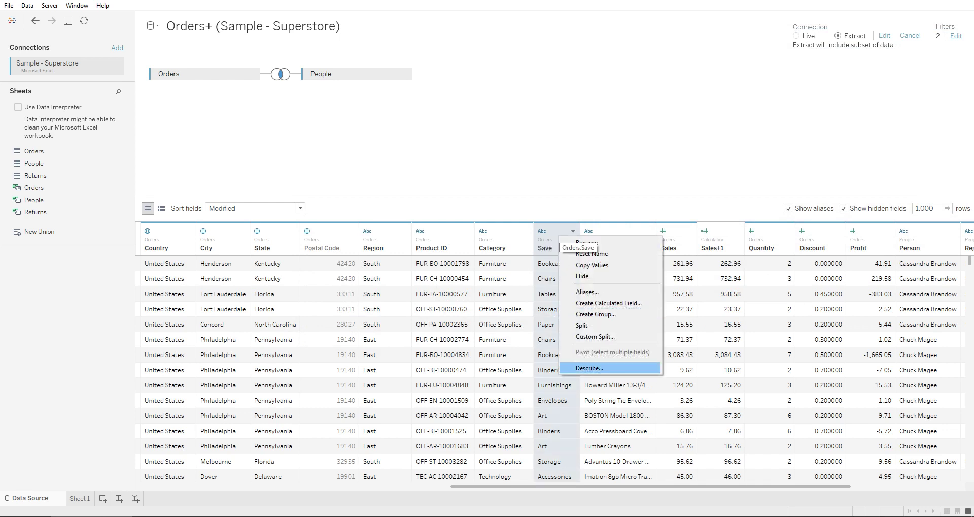
{"action": "key", "text": "Return"}
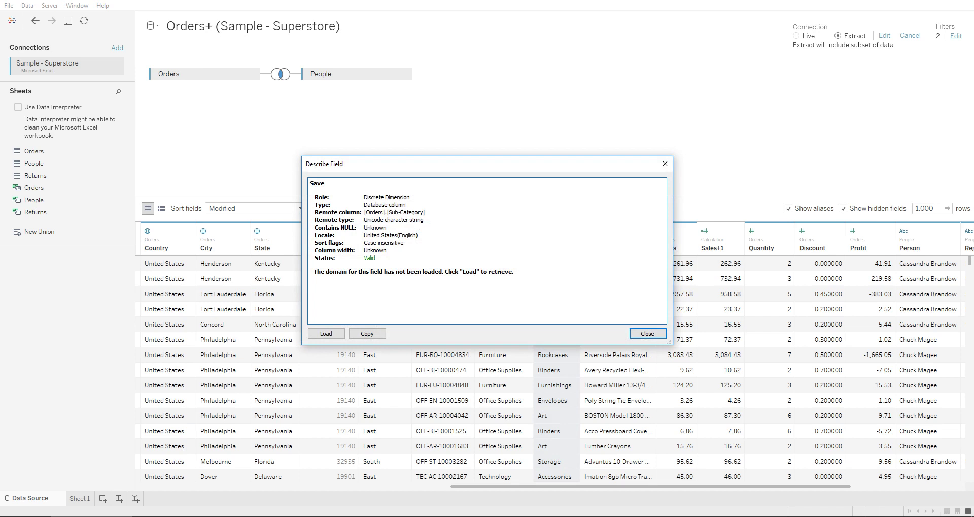
{"action": "left_click", "coordinate": [664, 163]}
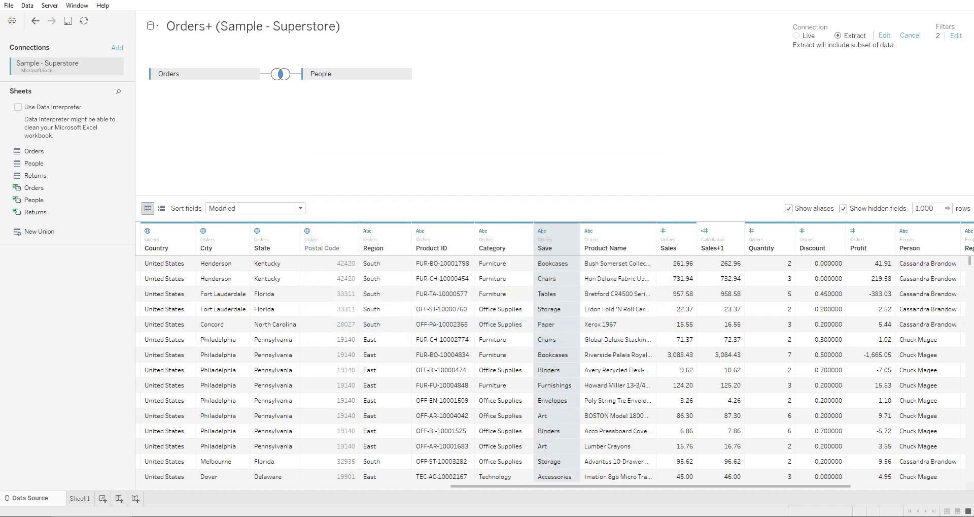
Rename the Save column back to Sub-Category
{"action": "double_click", "coordinate": [546, 249]}
{"action": "type", "text": "Sub-Category"}
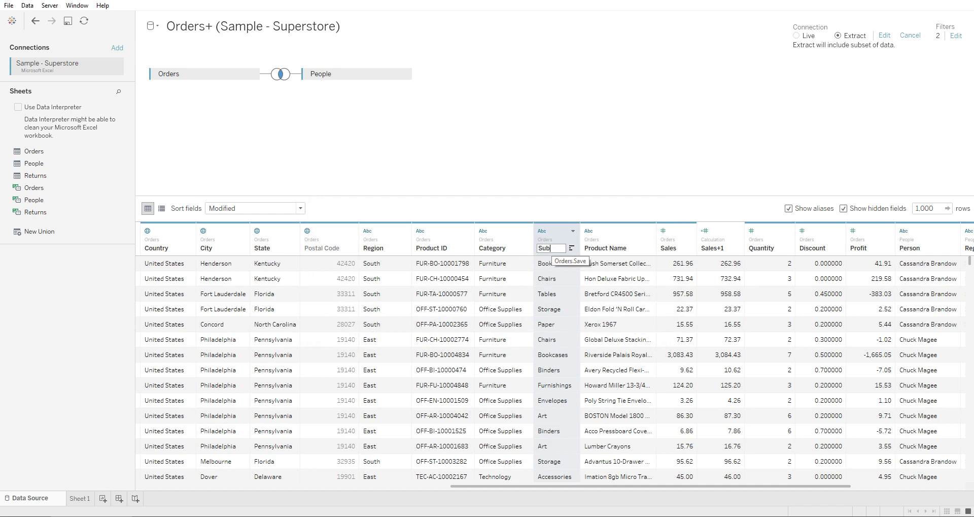
{"action": "key", "text": "Return"}
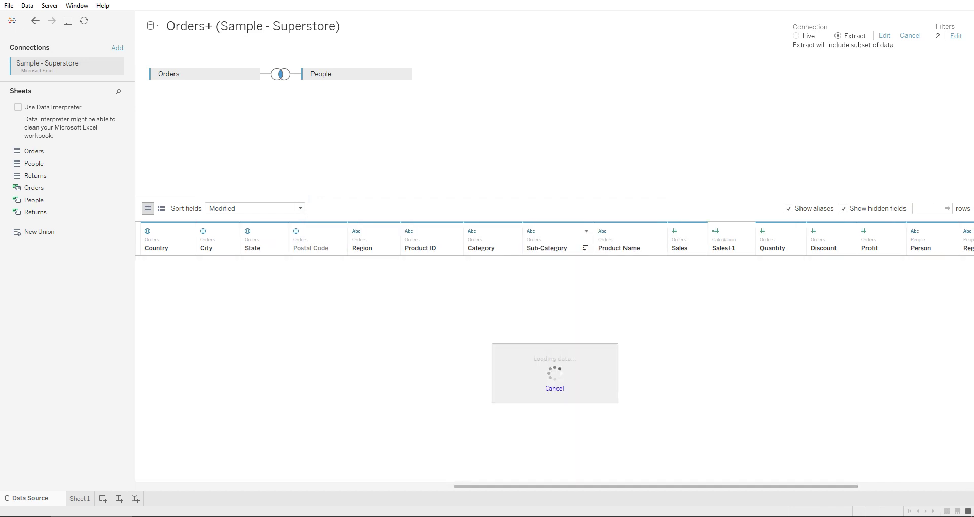
Switch to Notepad, highlight Some Other Tips/Tricks in the topic list, and return to Tableau
{"action": "key", "text": "alt+Tab"}
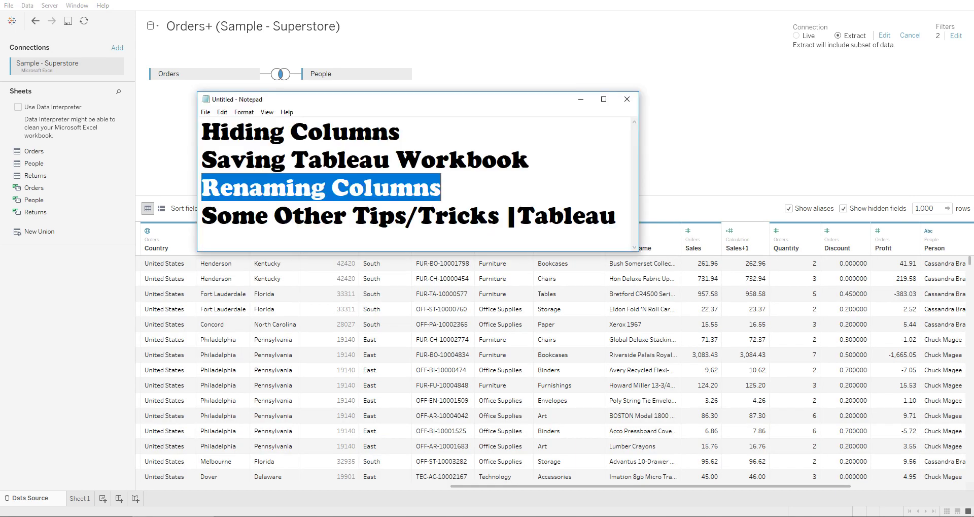
{"action": "left_click_drag", "start_coordinate": [202, 216], "coordinate": [499, 216]}
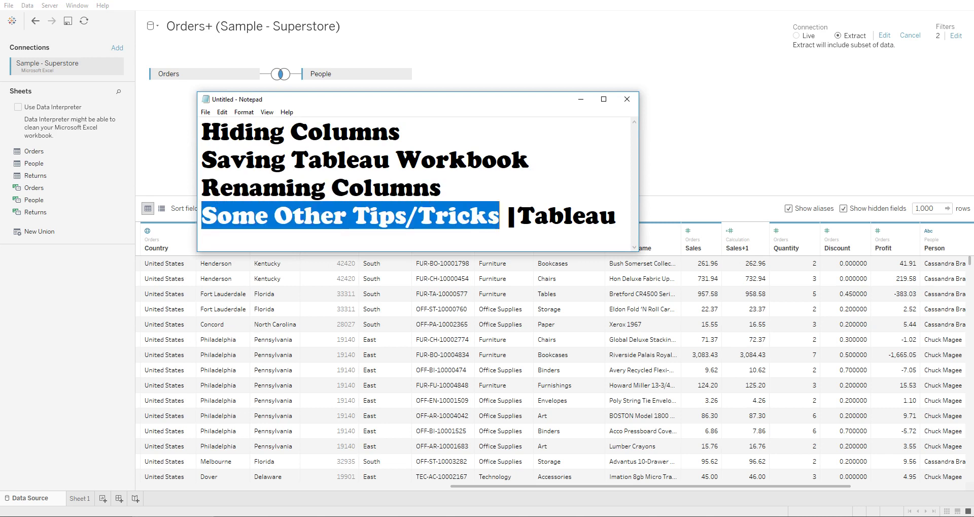
{"action": "key", "text": "alt+Tab"}
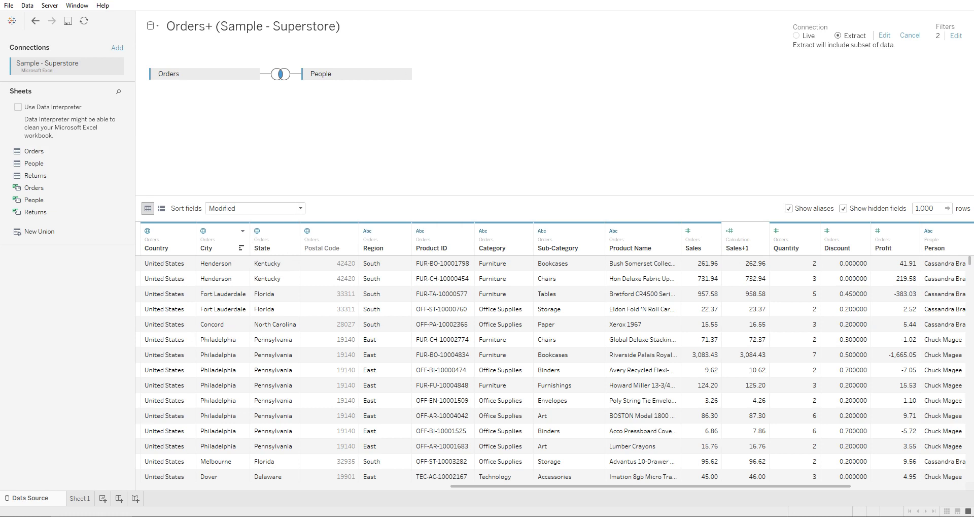
Rename the Category column of the Orders table to Save and select the renamed column
{"action": "scroll", "coordinate": [554, 355], "scroll_direction": "left", "scroll_amount": 10}
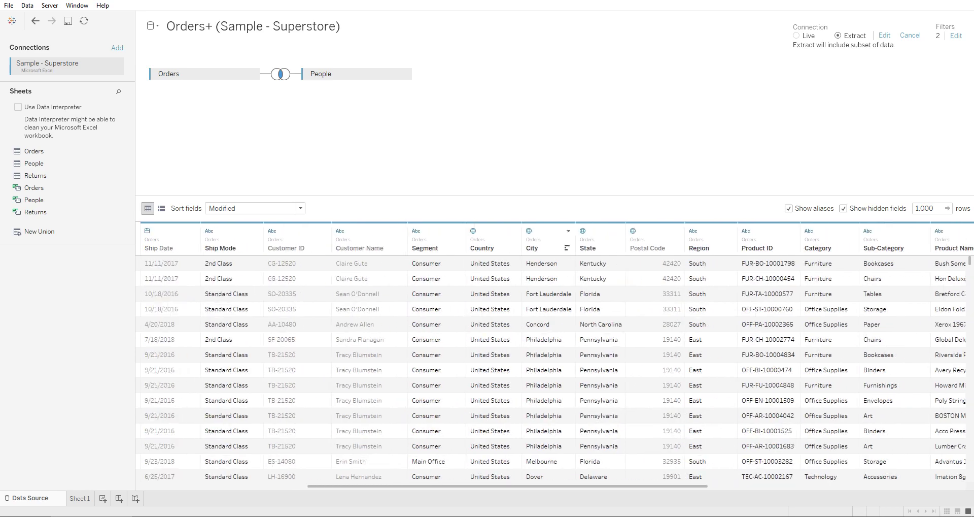
{"action": "scroll", "coordinate": [556, 355], "scroll_direction": "right", "scroll_amount": 10}
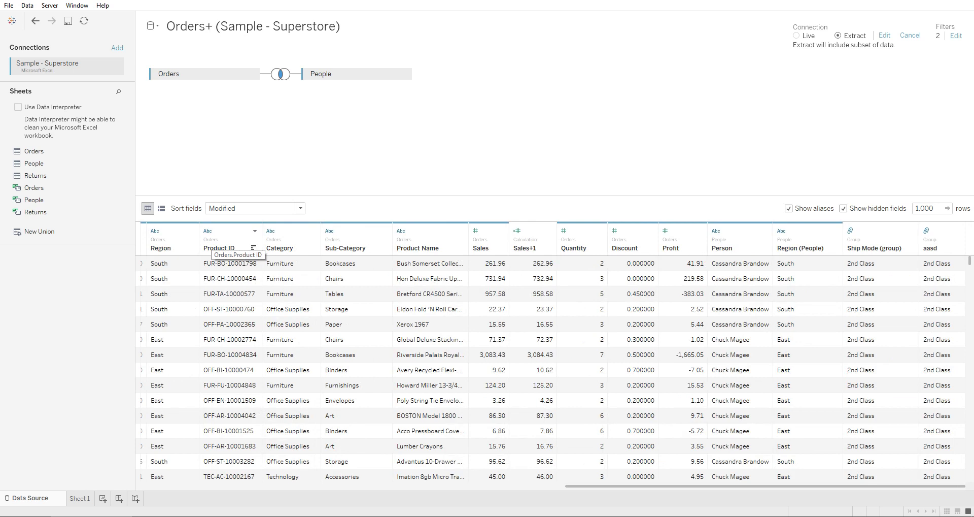
{"action": "left_click", "coordinate": [236, 247]}
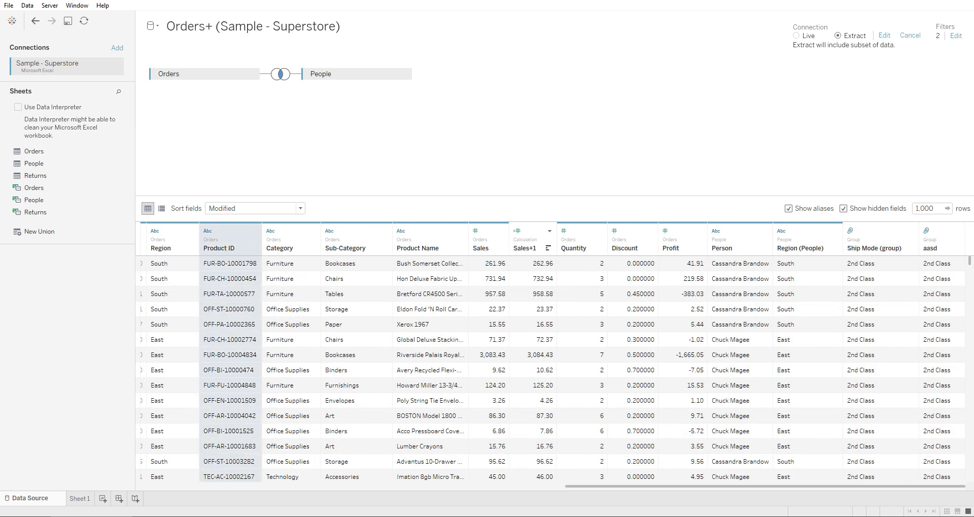
{"action": "scroll", "coordinate": [555, 353], "scroll_direction": "left", "scroll_amount": 1}
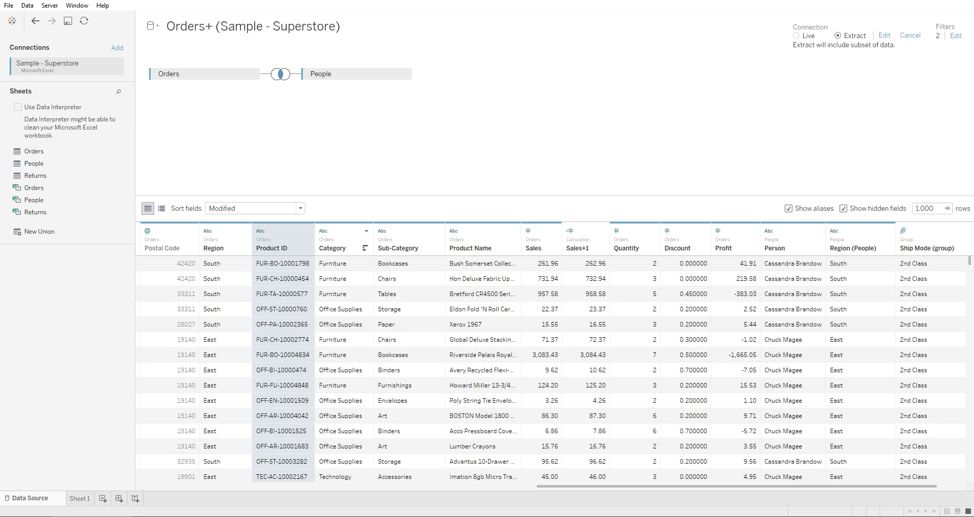
{"action": "left_click", "coordinate": [335, 247]}
{"action": "type", "text": "Save"}
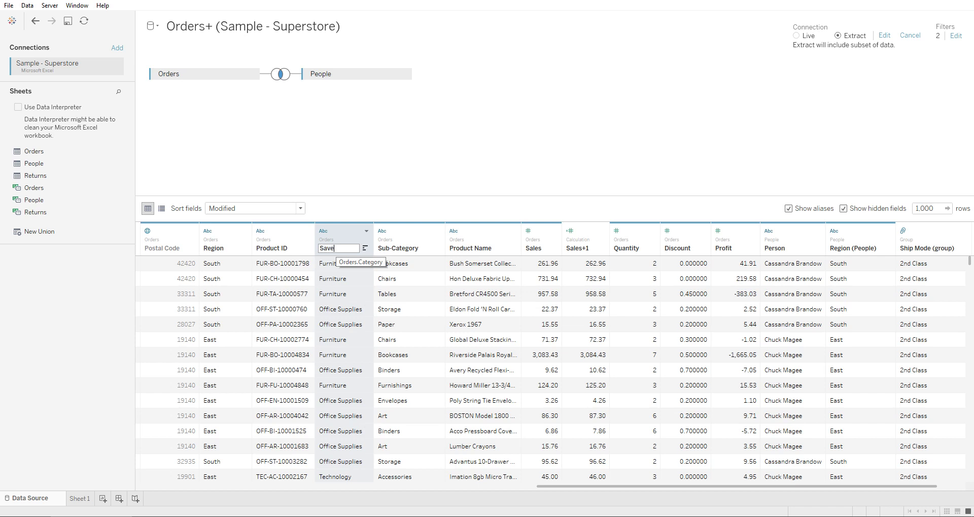
{"action": "key", "text": "Return"}
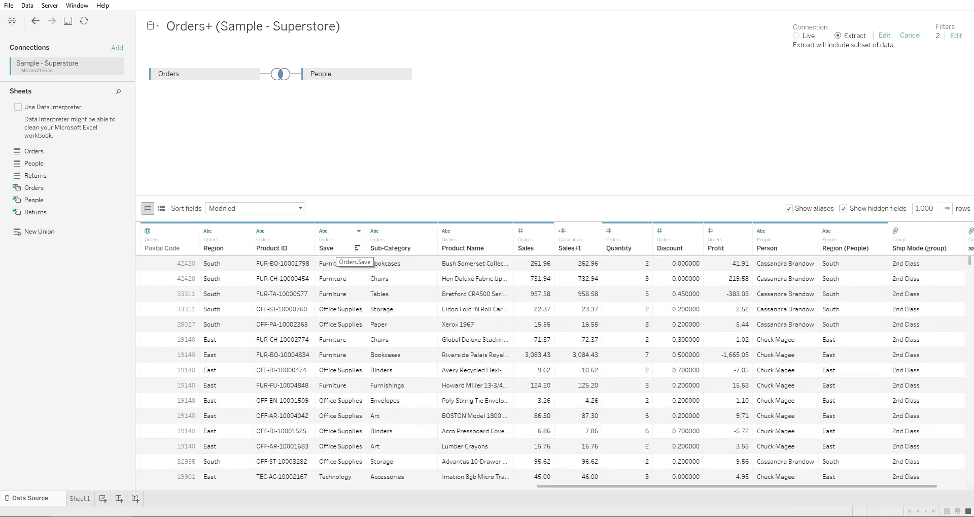
{"action": "left_click", "coordinate": [335, 247]}
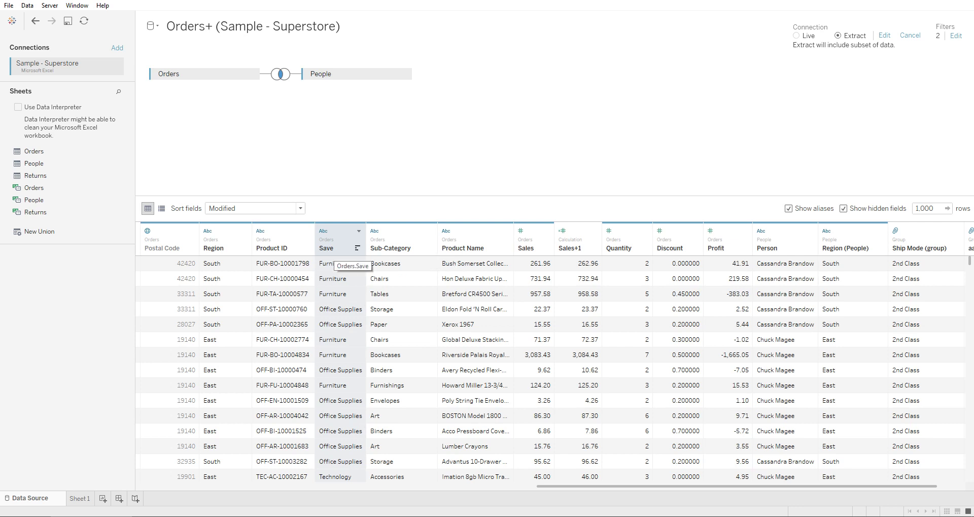
Check the Save column's field description for its original column name and review the available field sort orders
{"action": "right_click", "coordinate": [340, 245]}
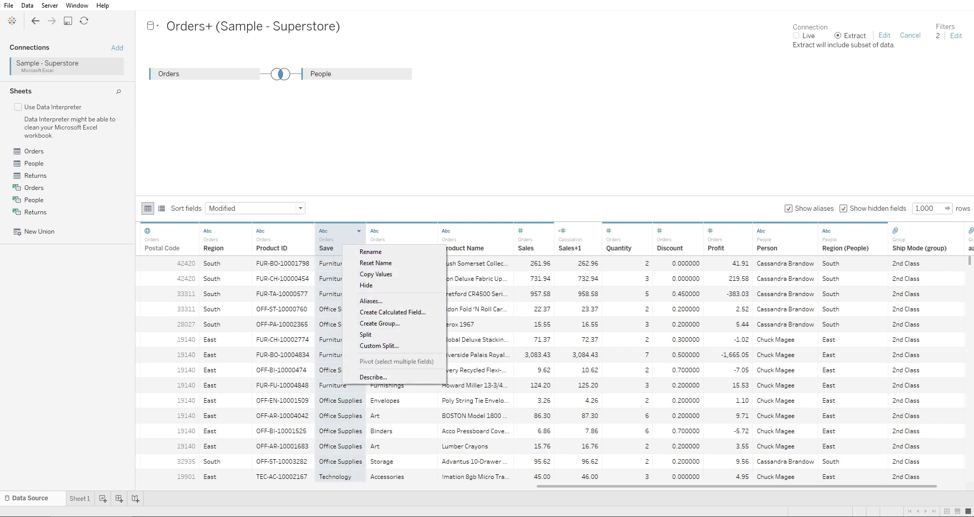
{"action": "left_click", "coordinate": [358, 376]}
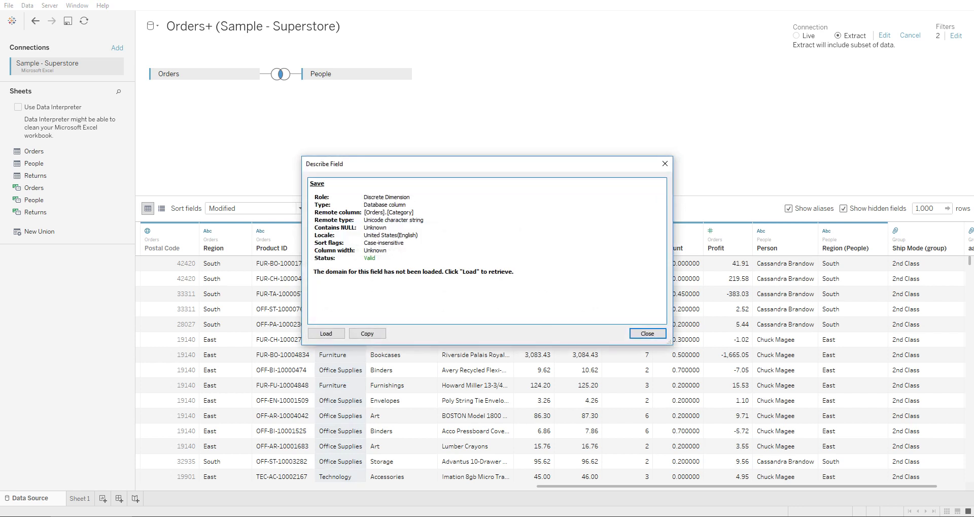
{"action": "left_click_drag", "start_coordinate": [398, 212], "coordinate": [413, 212]}
{"action": "double_click", "coordinate": [401, 212]}
{"action": "left_click", "coordinate": [665, 164]}
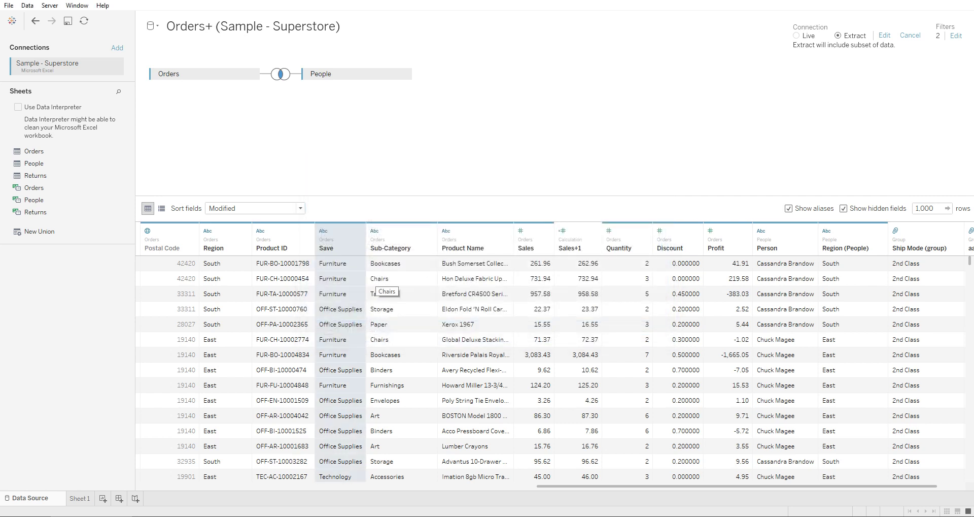
{"action": "left_click", "coordinate": [254, 208]}
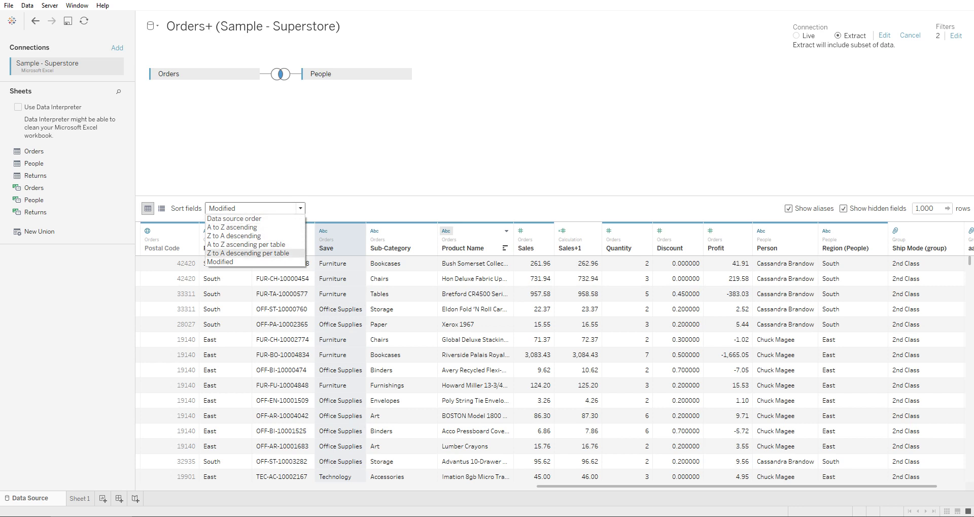
{"action": "key", "text": "Escape"}
Limit the data source preview grid to 10 rows
{"action": "double_click", "coordinate": [927, 208]}
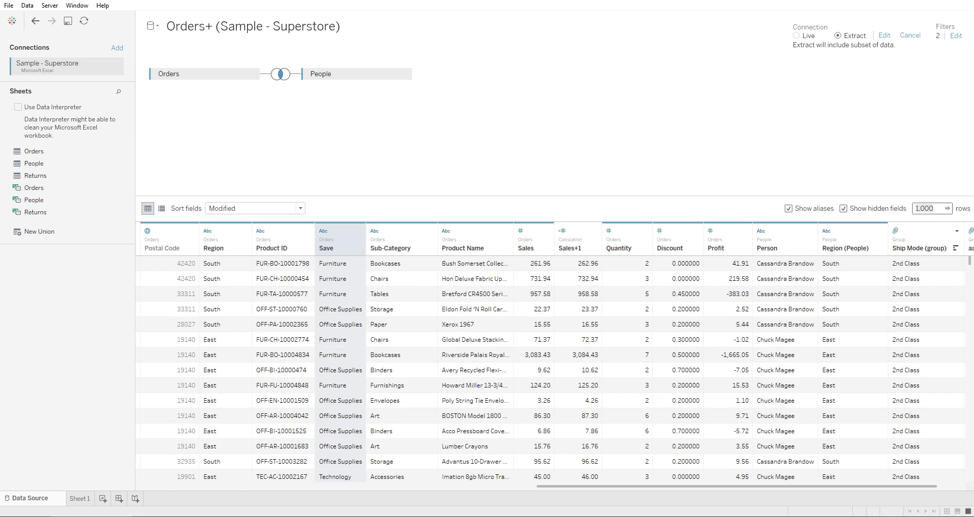
{"action": "key", "text": "BackSpace"}
{"action": "key", "text": "BackSpace"}
{"action": "key", "text": "BackSpace"}
{"action": "key", "text": "BackSpace"}
{"action": "key", "text": "BackSpace"}
{"action": "type", "text": "10"}
{"action": "key", "text": "Return"}
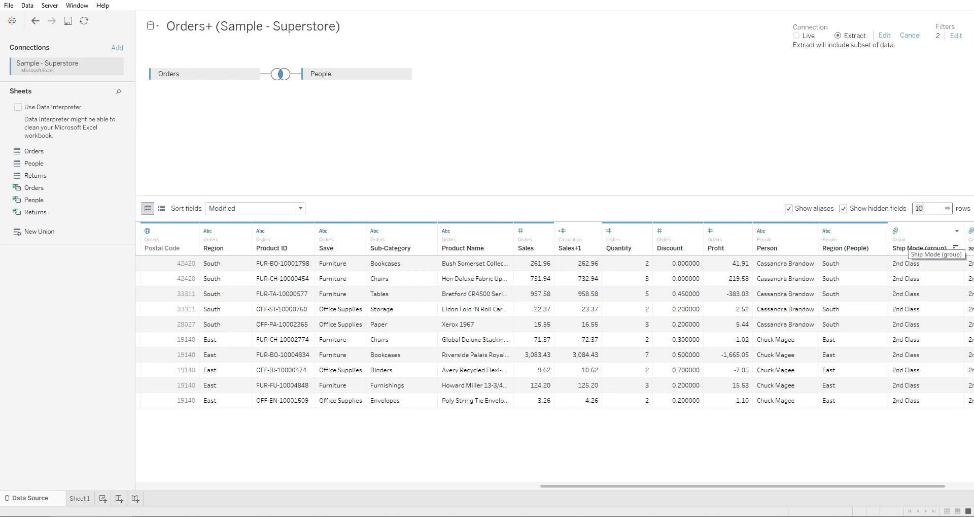
Set the preview grid to 1,000 rows and look through the listed records
{"action": "type", "text": "00"}
{"action": "key", "text": "Return"}
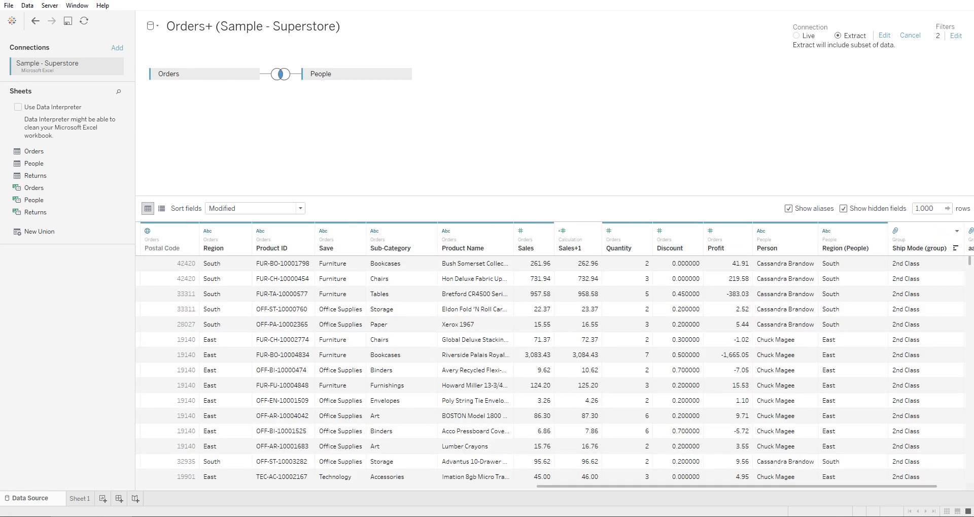
{"action": "scroll", "coordinate": [554, 369], "scroll_direction": "down", "scroll_amount": 20}
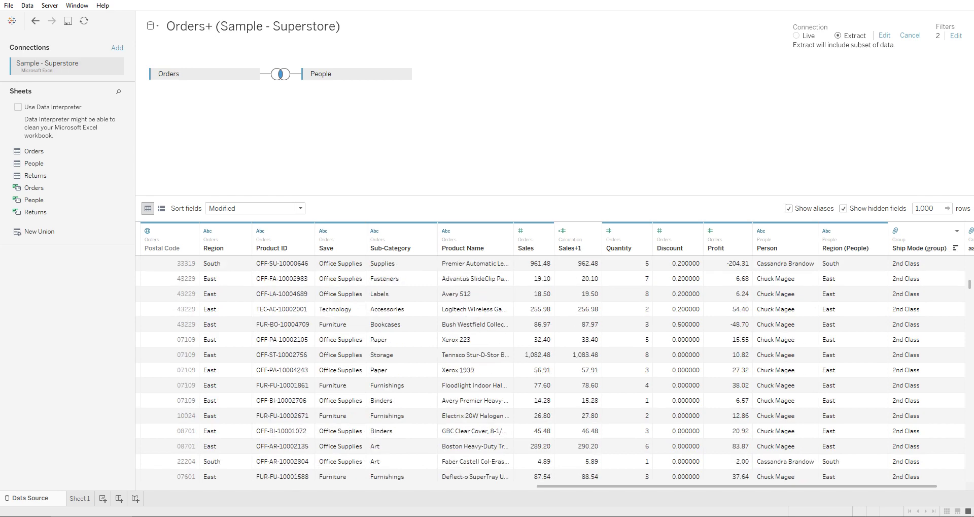
{"action": "left_click", "coordinate": [934, 208]}
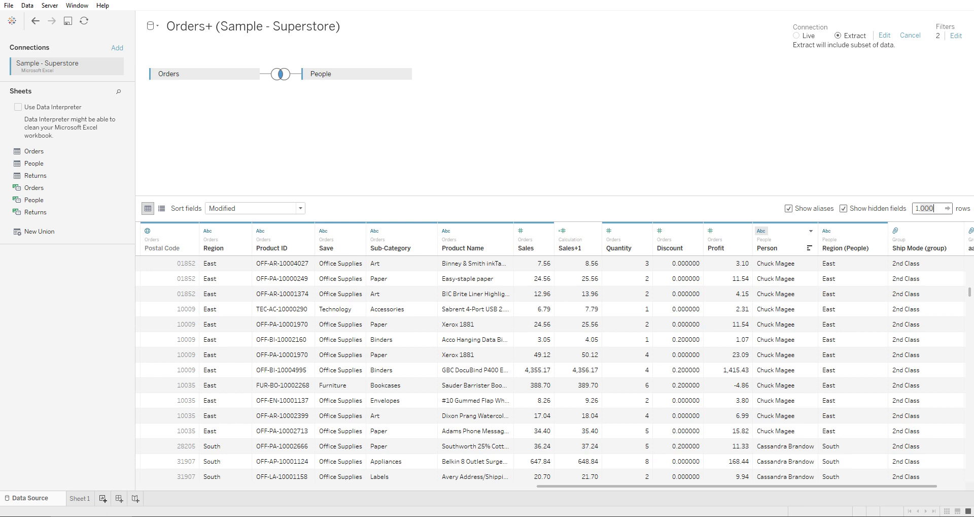
Create a new worksheet and show the Number of Records measure as text
{"action": "left_click", "coordinate": [103, 498]}
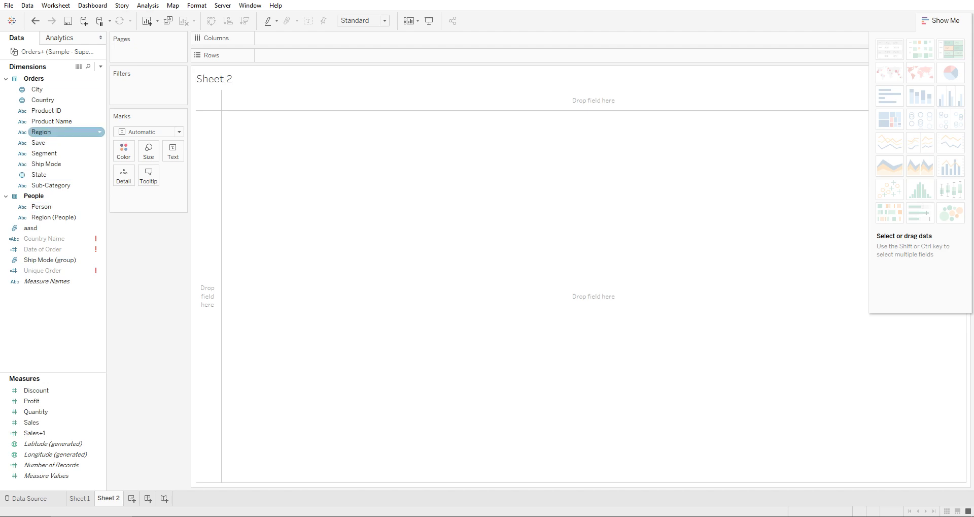
{"action": "left_click", "coordinate": [51, 411]}
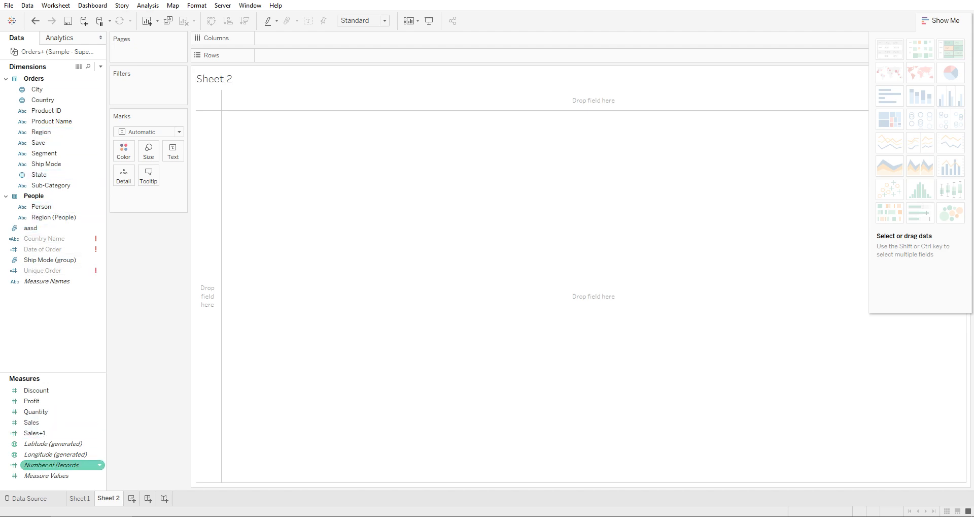
{"action": "left_click_drag", "start_coordinate": [50, 465], "coordinate": [173, 151]}
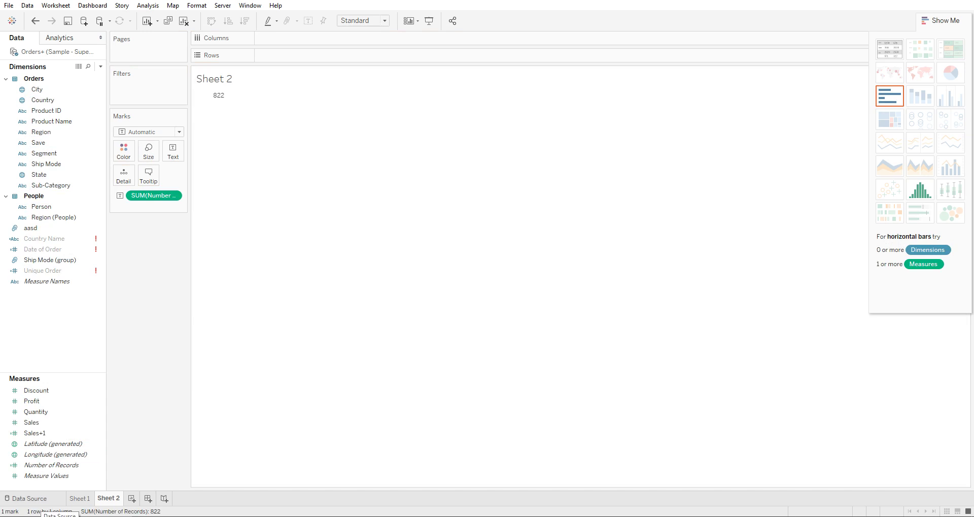
Remove the Region and Sales filters from the data source filters
{"action": "left_click", "coordinate": [30, 498]}
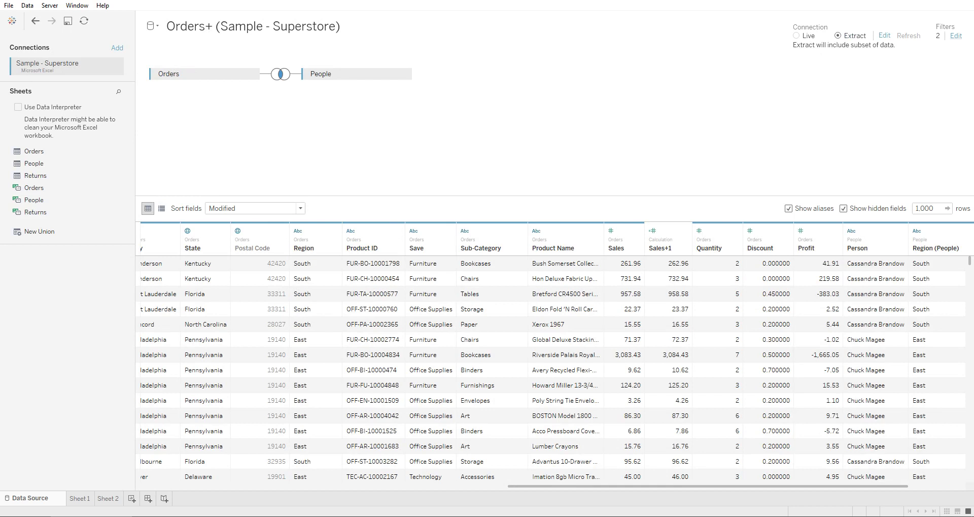
{"action": "left_click", "coordinate": [956, 35]}
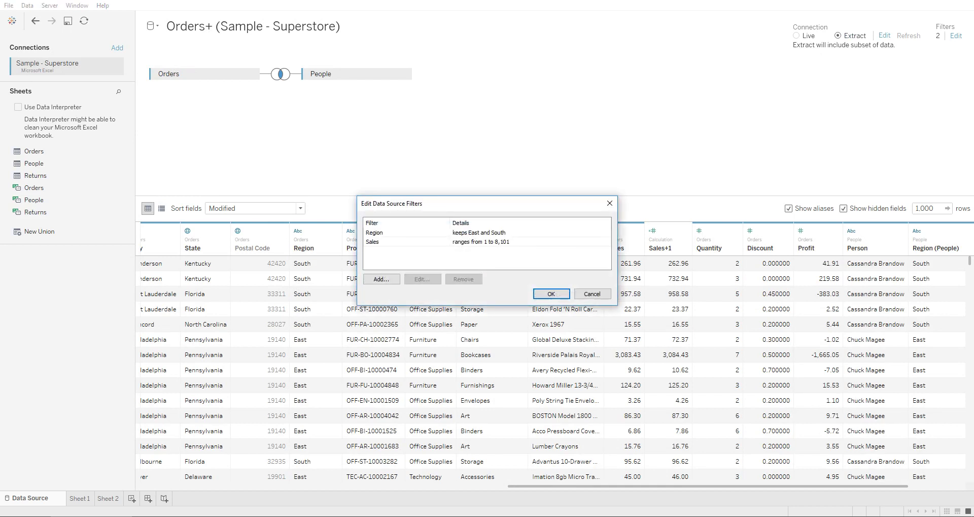
{"action": "left_click", "coordinate": [610, 203]}
{"action": "left_click", "coordinate": [955, 36]}
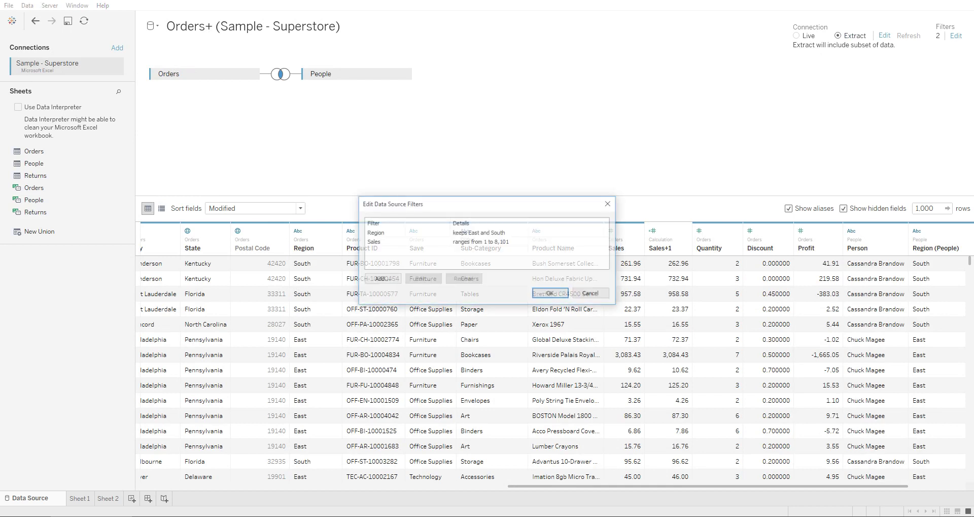
{"action": "left_click", "coordinate": [480, 232]}
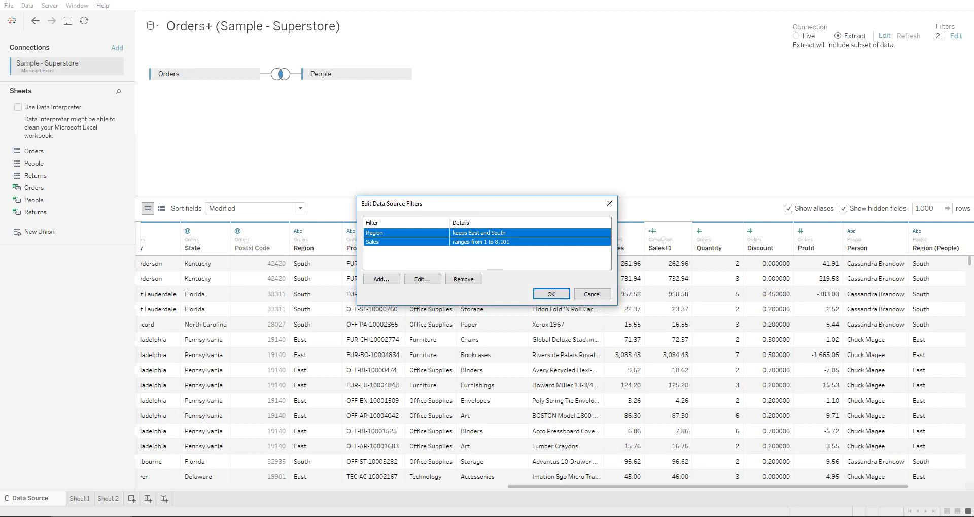
{"action": "left_click", "coordinate": [463, 279]}
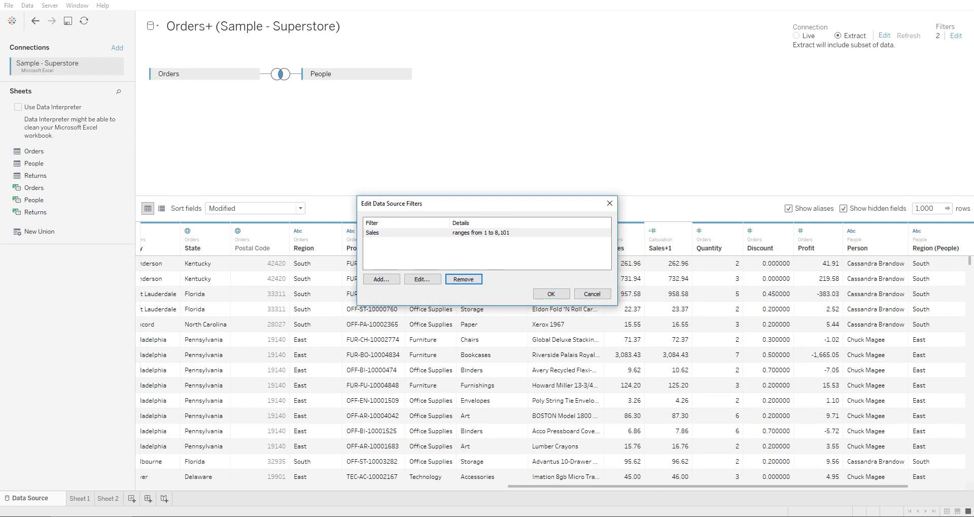
{"action": "left_click", "coordinate": [463, 279]}
{"action": "left_click", "coordinate": [551, 294]}
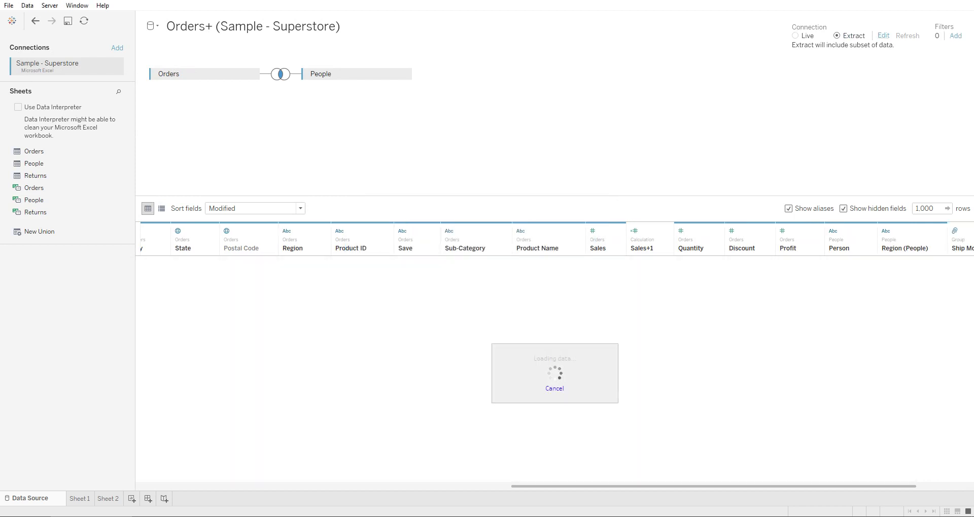
Remove the Sales and Save filters from the extract settings and check the record count on Sheet 2
{"action": "left_click", "coordinate": [884, 35]}
{"action": "left_click", "coordinate": [479, 193]}
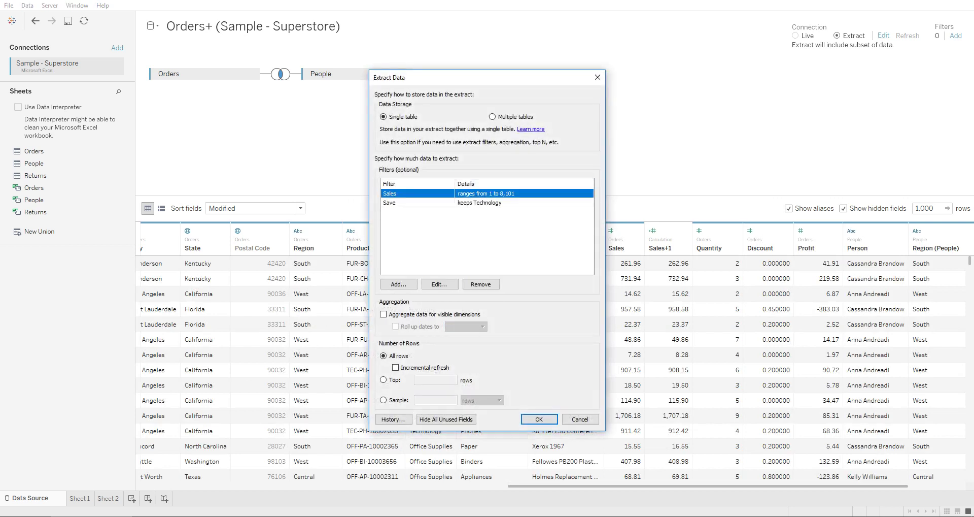
{"action": "left_click", "coordinate": [479, 202], "text": "ctrl"}
{"action": "left_click", "coordinate": [480, 283]}
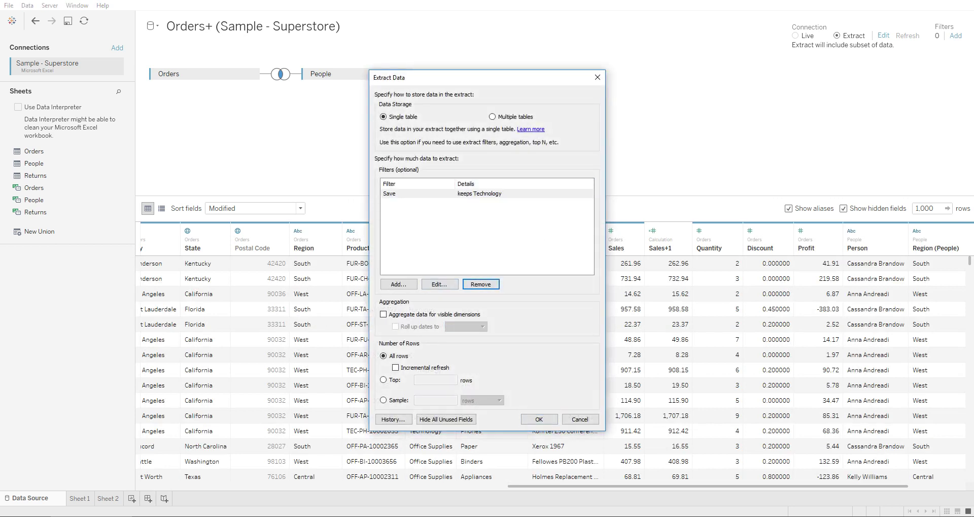
{"action": "left_click", "coordinate": [417, 193]}
{"action": "left_click", "coordinate": [481, 283]}
{"action": "left_click", "coordinate": [539, 419]}
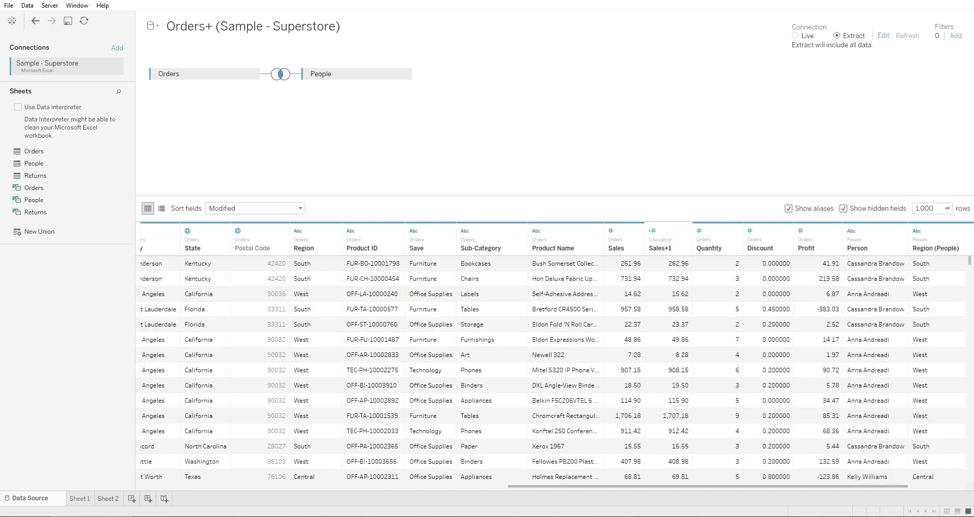
{"action": "left_click", "coordinate": [108, 497]}
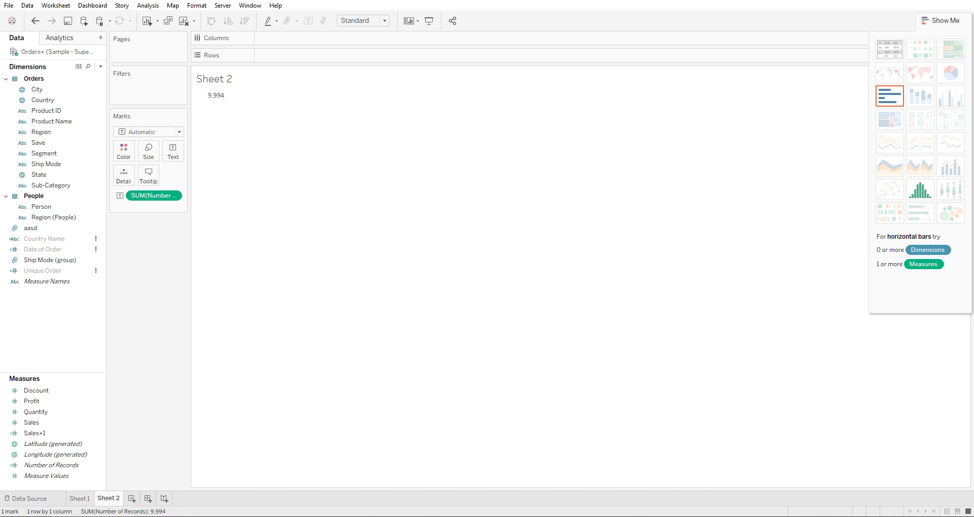
Remove the People table from the data source join and save the workbook from Sheet 2
{"action": "left_click", "coordinate": [30, 497]}
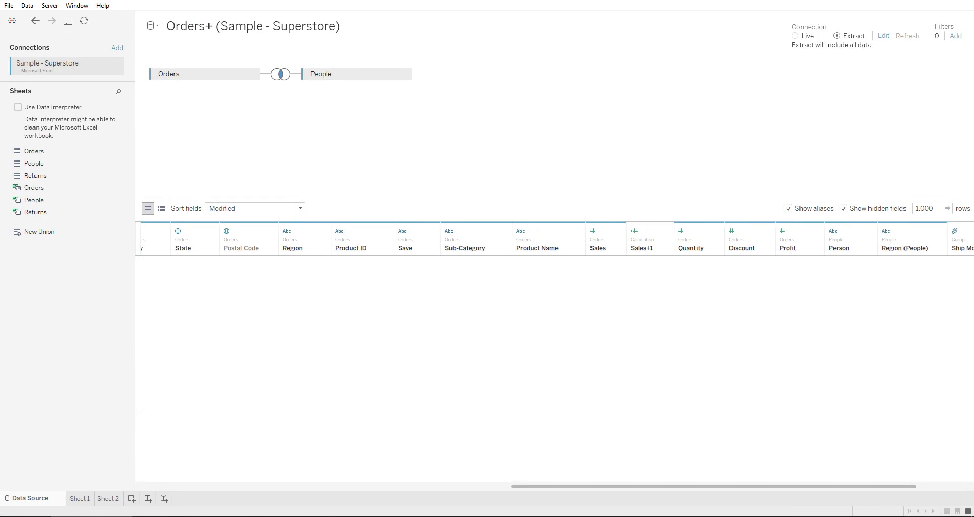
{"action": "right_click", "coordinate": [399, 76]}
{"action": "left_click", "coordinate": [426, 139]}
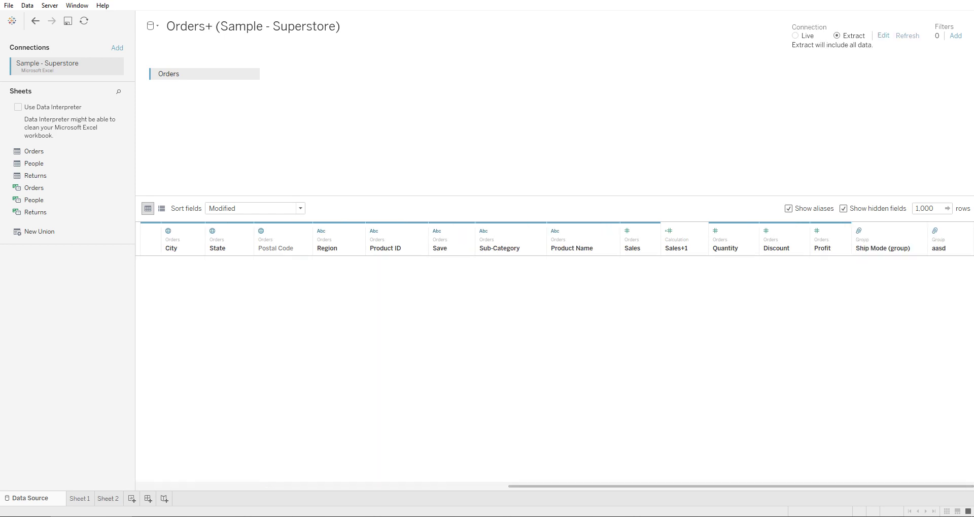
{"action": "left_click", "coordinate": [108, 498]}
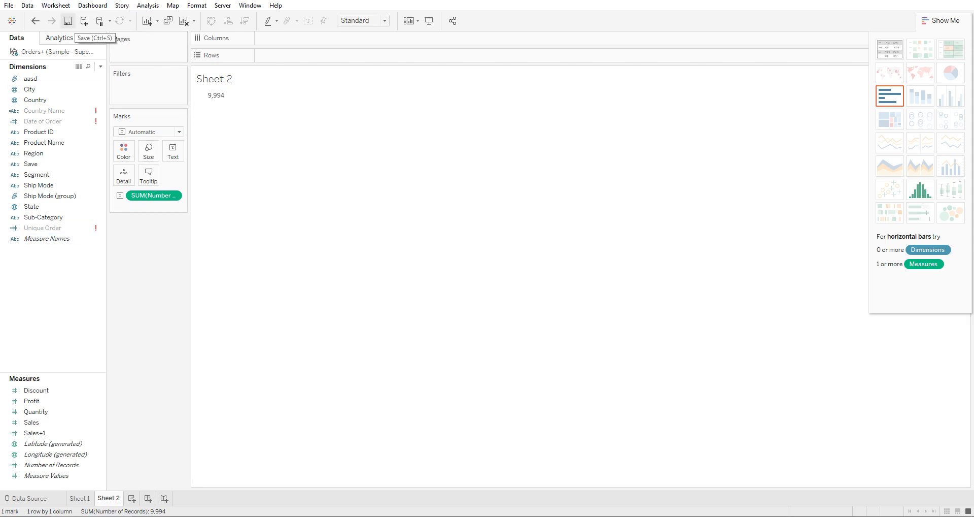
{"action": "left_click", "coordinate": [68, 21]}
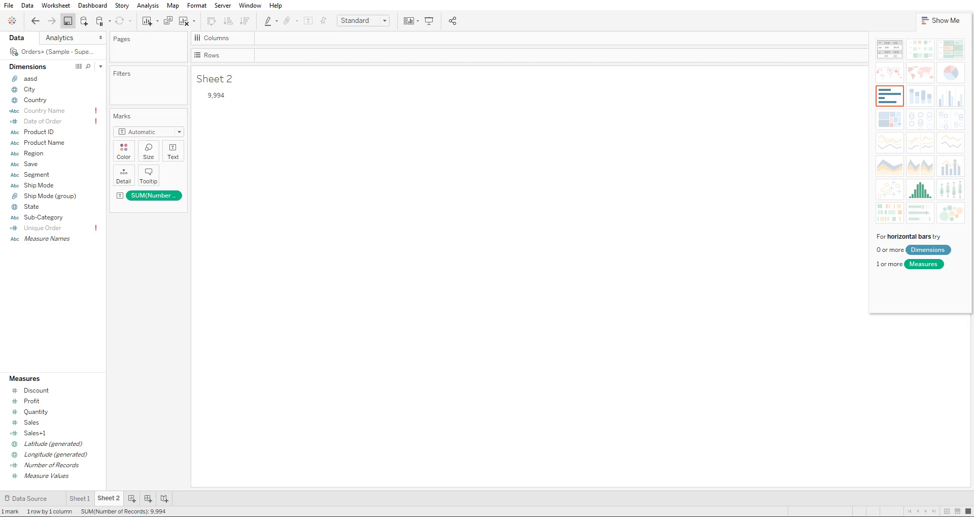